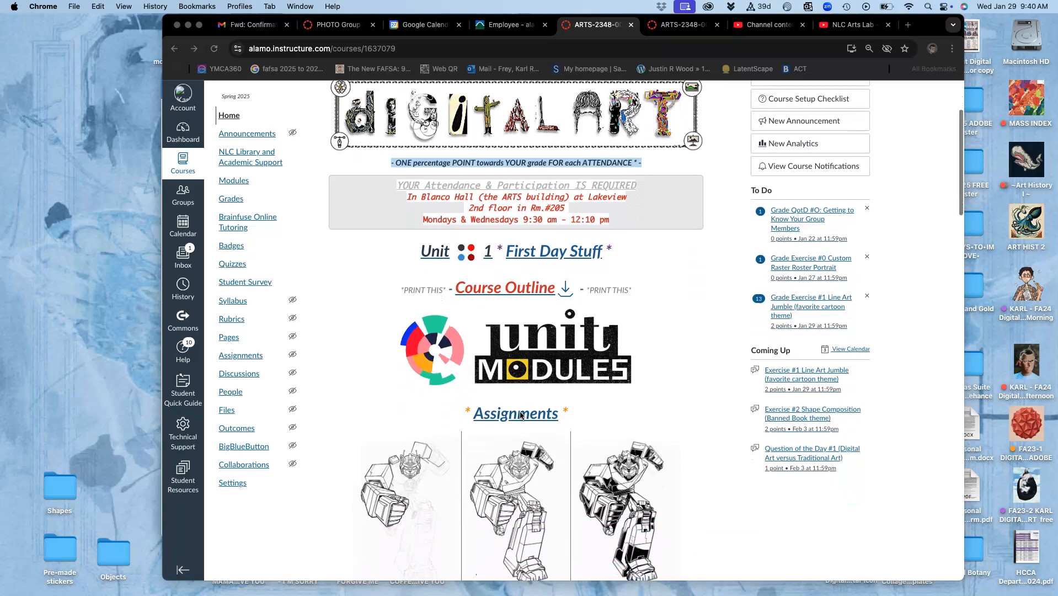
Step: Open the Exercise #1 discussion from the course's Assignment Sheets page
{"action": "left_click", "coordinate": [496, 463]}
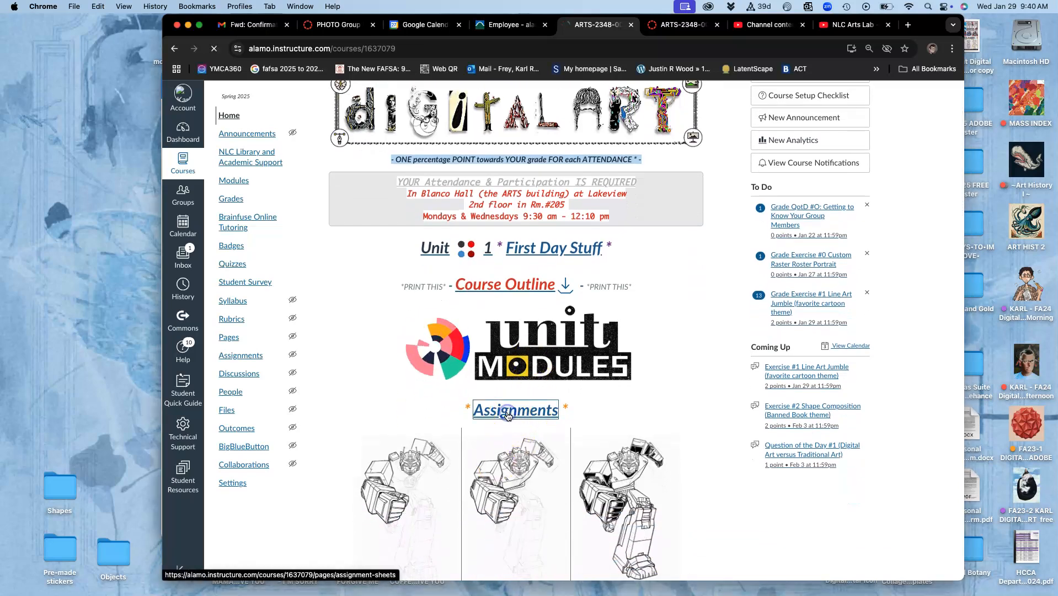
{"action": "left_click", "coordinate": [508, 414]}
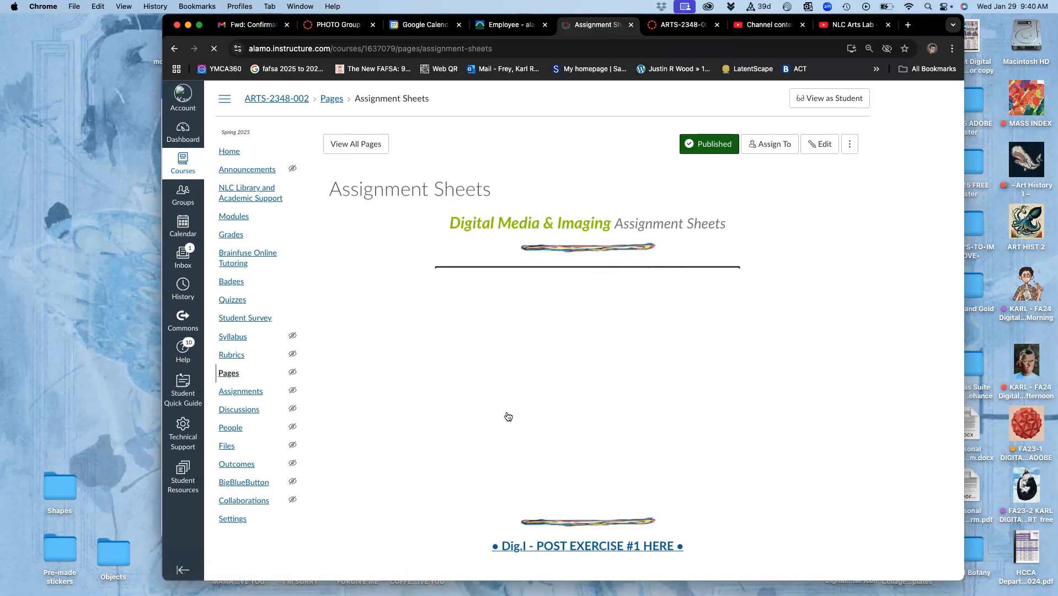
{"action": "scroll", "coordinate": [509, 416], "scroll_direction": "down", "scroll_amount": 2}
{"action": "scroll", "coordinate": [508, 416], "scroll_direction": "down", "scroll_amount": 2}
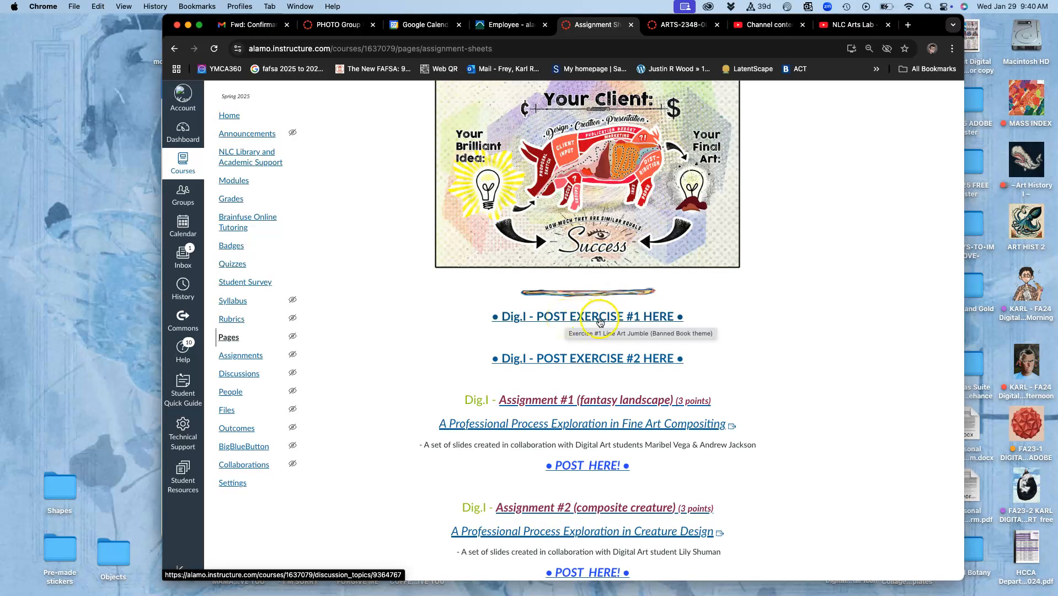
{"action": "left_click", "coordinate": [590, 317]}
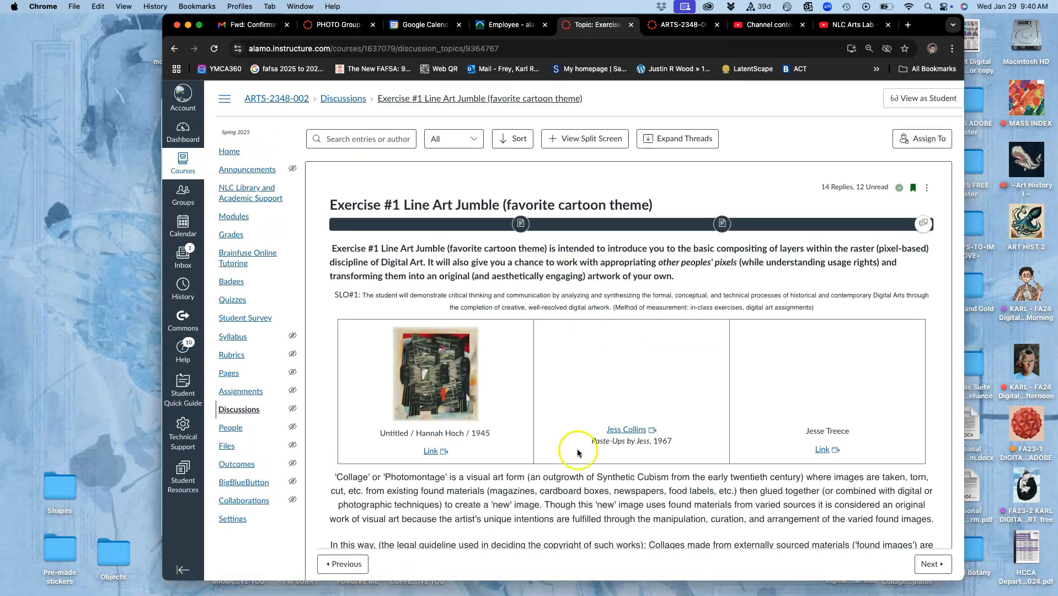
Step: Look through the Exercise #1 instructions and the student replies down to the teacher's post at the end
{"action": "scroll", "coordinate": [515, 386], "scroll_direction": "down", "scroll_amount": 10}
{"action": "scroll", "coordinate": [578, 465], "scroll_direction": "down", "scroll_amount": 20}
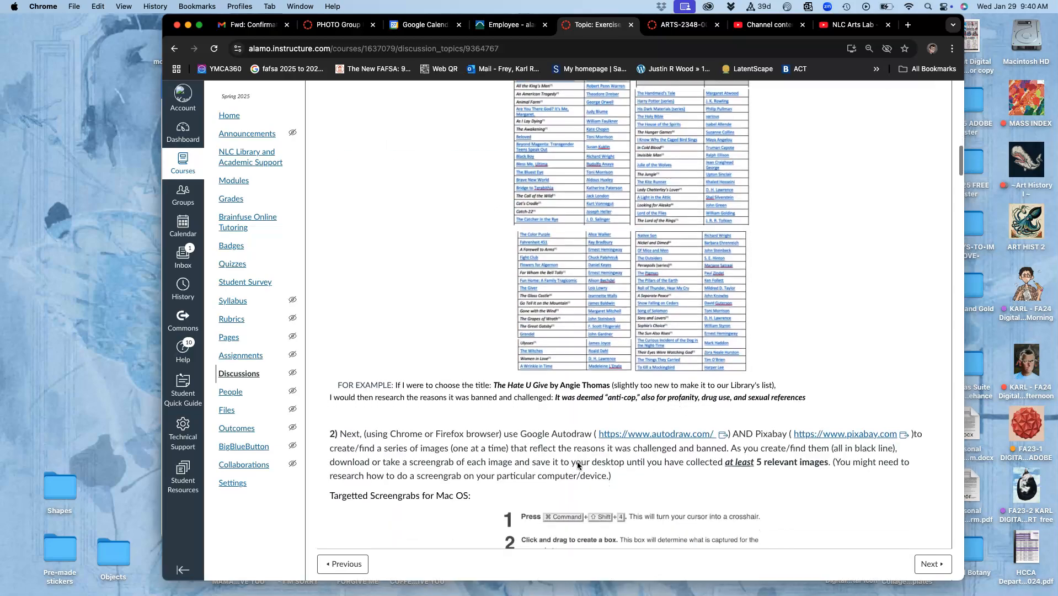
{"action": "scroll", "coordinate": [578, 465], "scroll_direction": "down", "scroll_amount": 20}
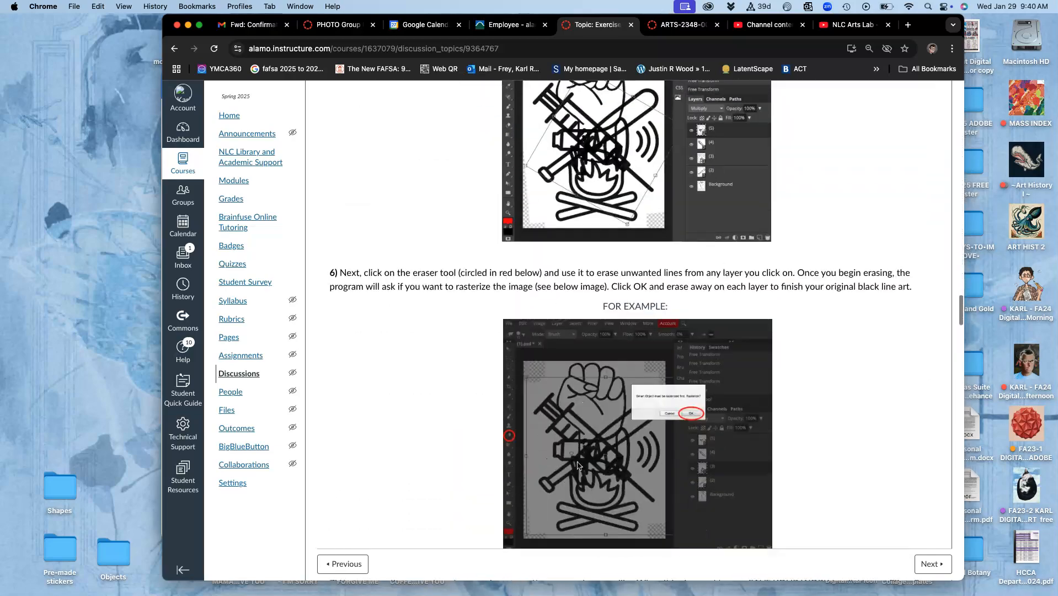
{"action": "scroll", "coordinate": [578, 465], "scroll_direction": "down", "scroll_amount": 20}
{"action": "scroll", "coordinate": [578, 465], "scroll_direction": "up", "scroll_amount": 8}
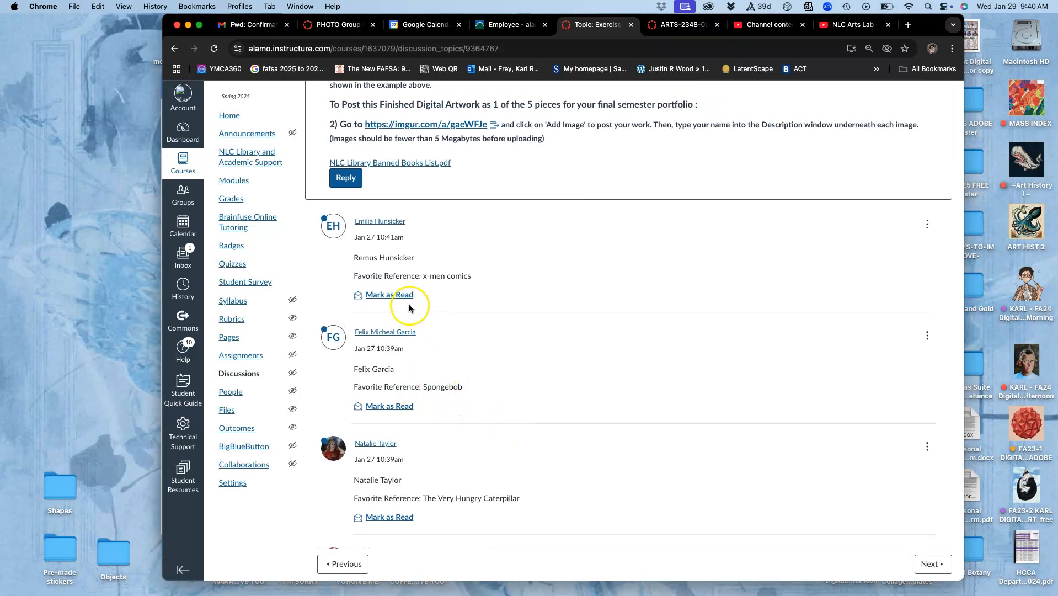
{"action": "scroll", "coordinate": [539, 477], "scroll_direction": "down", "scroll_amount": 10}
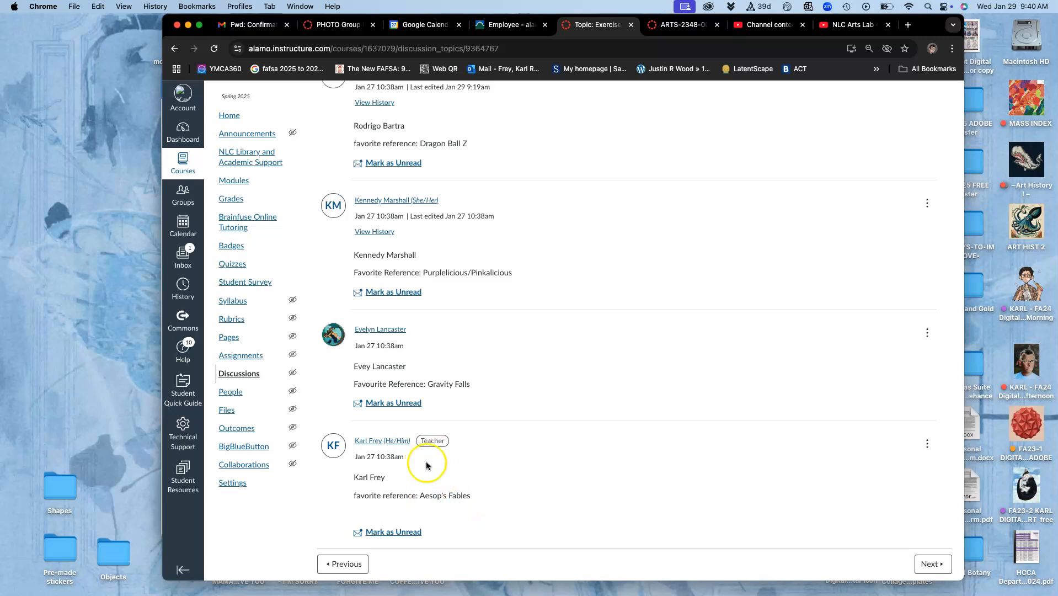
Step: Open the teacher's own reply for editing, view its post options again, and leave the editor without changing the text
{"action": "left_click", "coordinate": [930, 446]}
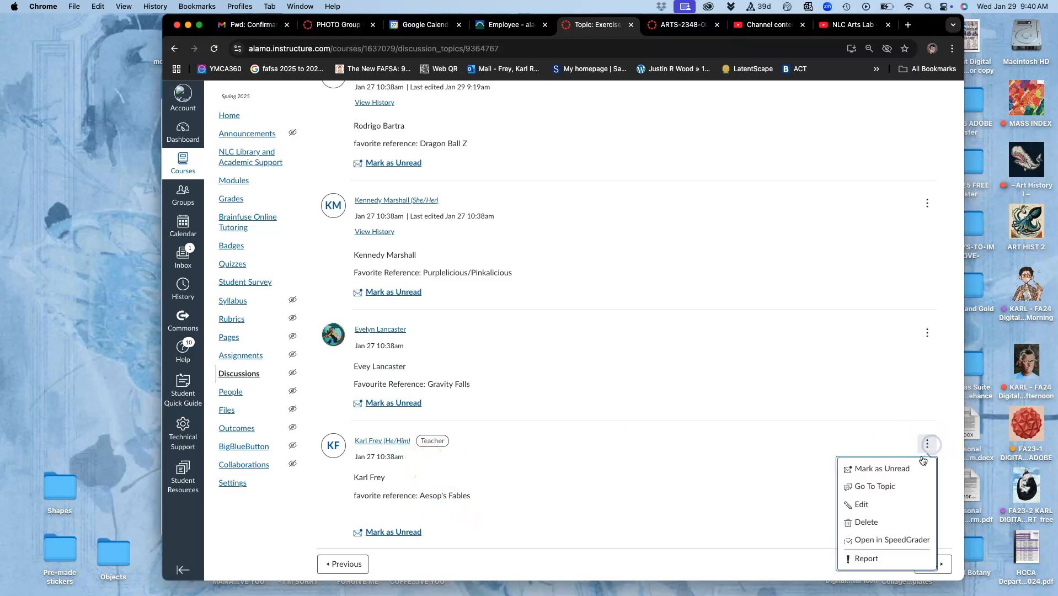
{"action": "left_click", "coordinate": [869, 511]}
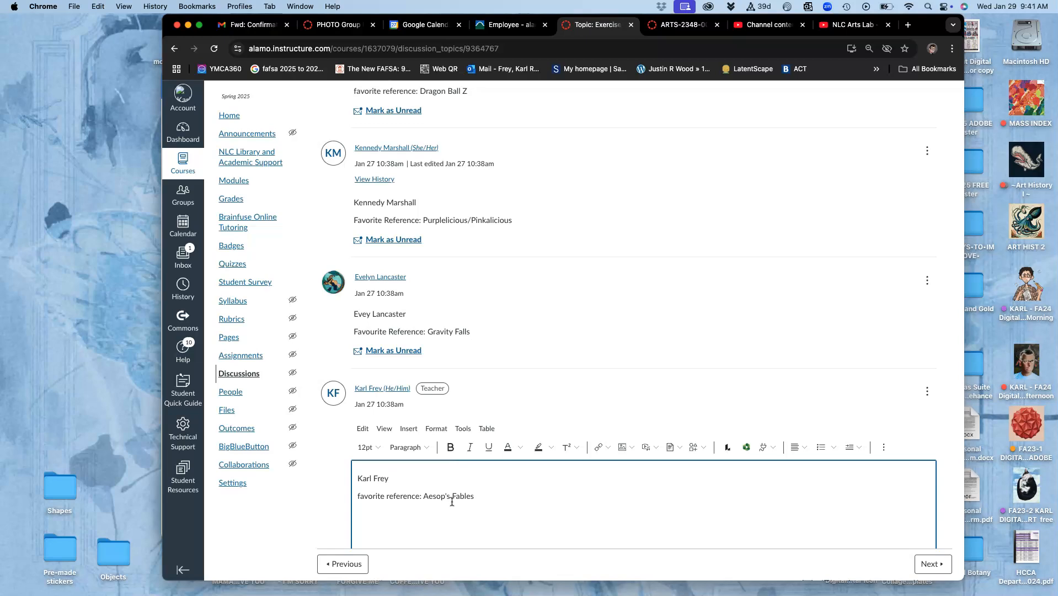
{"action": "left_click", "coordinate": [928, 394]}
{"action": "left_click", "coordinate": [874, 455]}
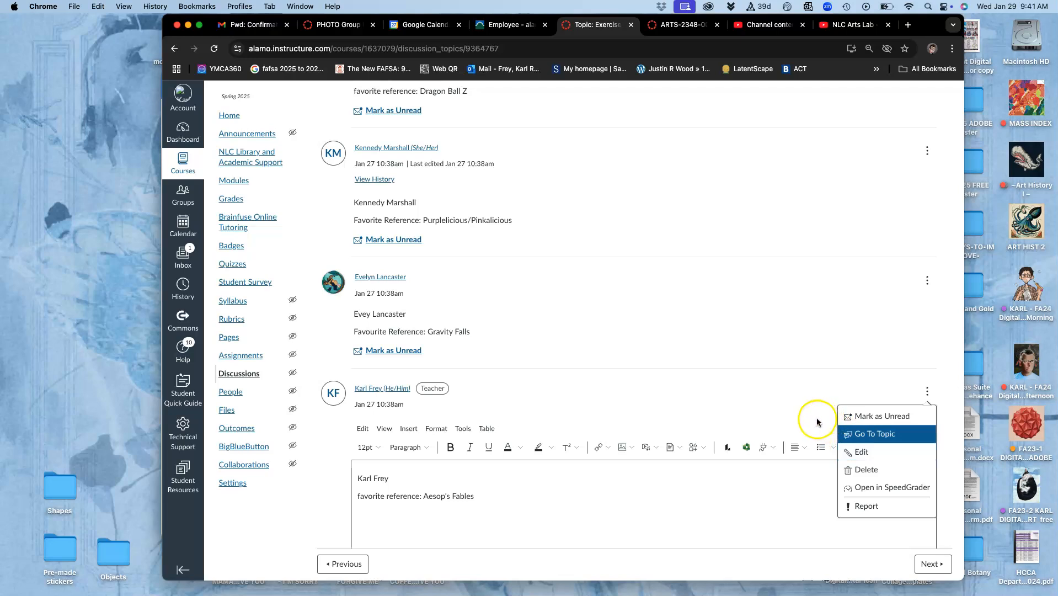
{"action": "left_click", "coordinate": [791, 423]}
{"action": "scroll", "coordinate": [811, 475], "scroll_direction": "down", "scroll_amount": 3}
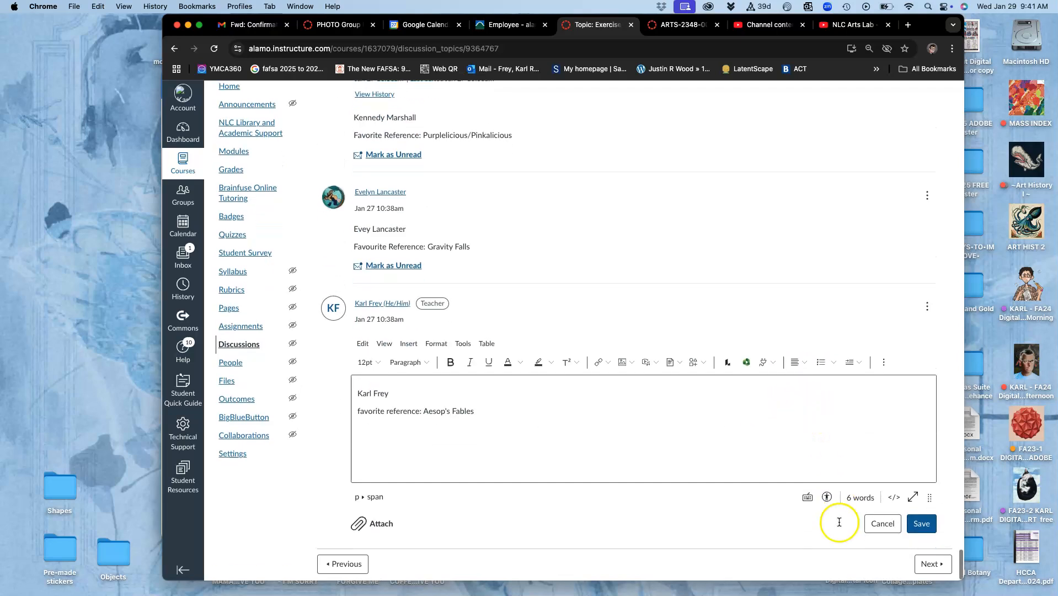
{"action": "scroll", "coordinate": [839, 522], "scroll_direction": "up", "scroll_amount": 1}
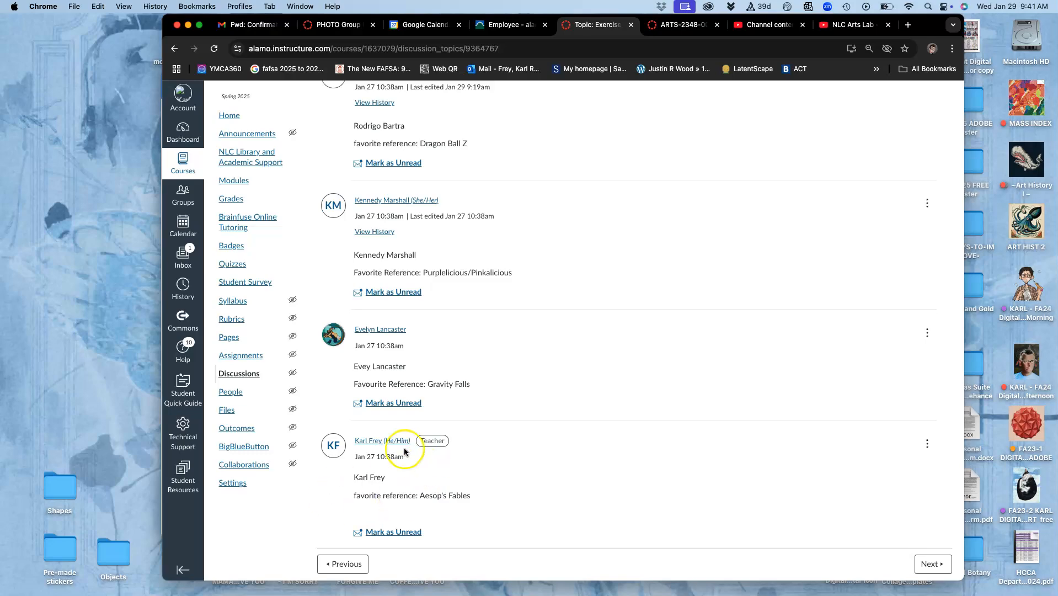
Step: Review the Exercise #1 instructions from the submission directions back up to the title and introduction
{"action": "scroll", "coordinate": [541, 400], "scroll_direction": "up", "scroll_amount": 15}
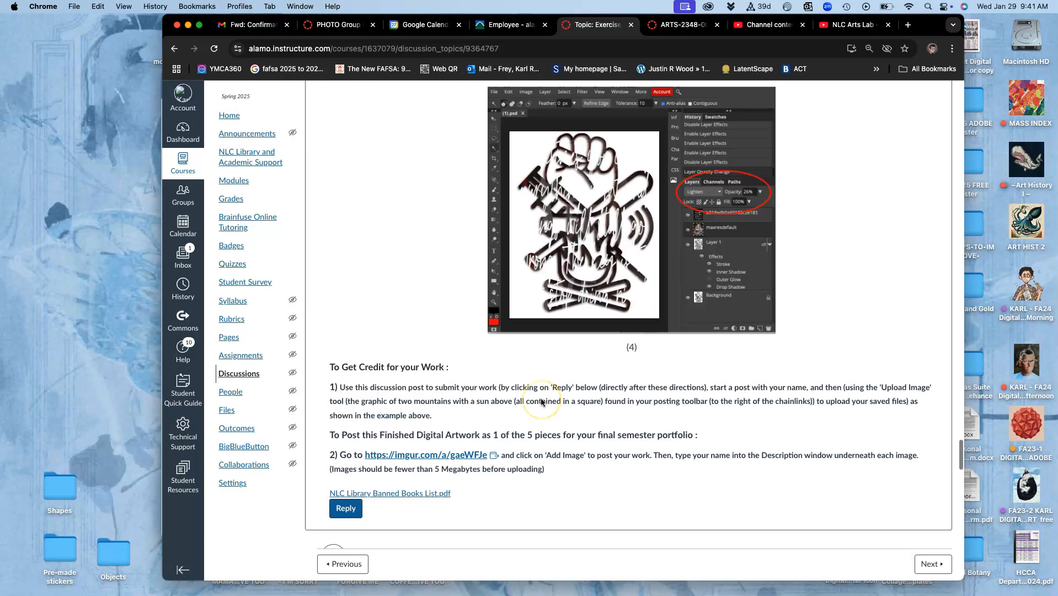
{"action": "scroll", "coordinate": [541, 401], "scroll_direction": "down", "scroll_amount": 10}
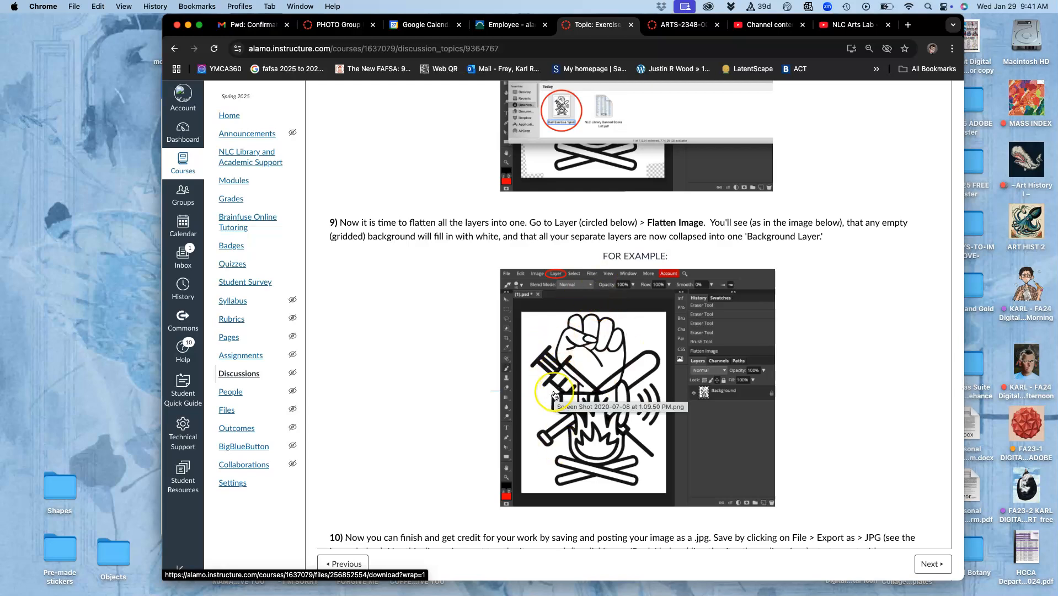
{"action": "scroll", "coordinate": [557, 386], "scroll_direction": "up", "scroll_amount": 6}
{"action": "scroll", "coordinate": [555, 395], "scroll_direction": "up", "scroll_amount": 3}
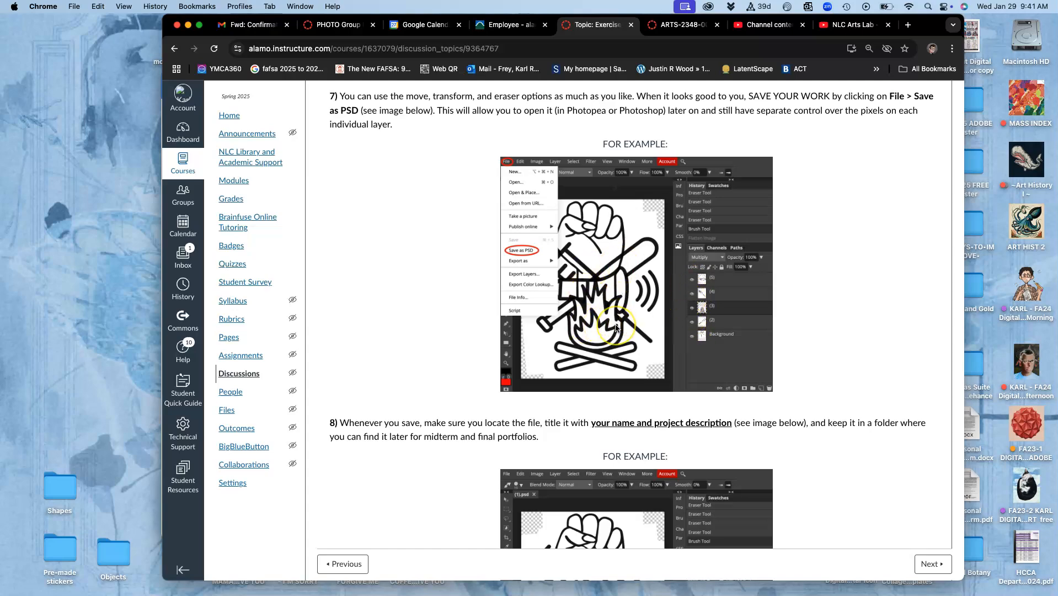
{"action": "scroll", "coordinate": [616, 326], "scroll_direction": "up", "scroll_amount": 20}
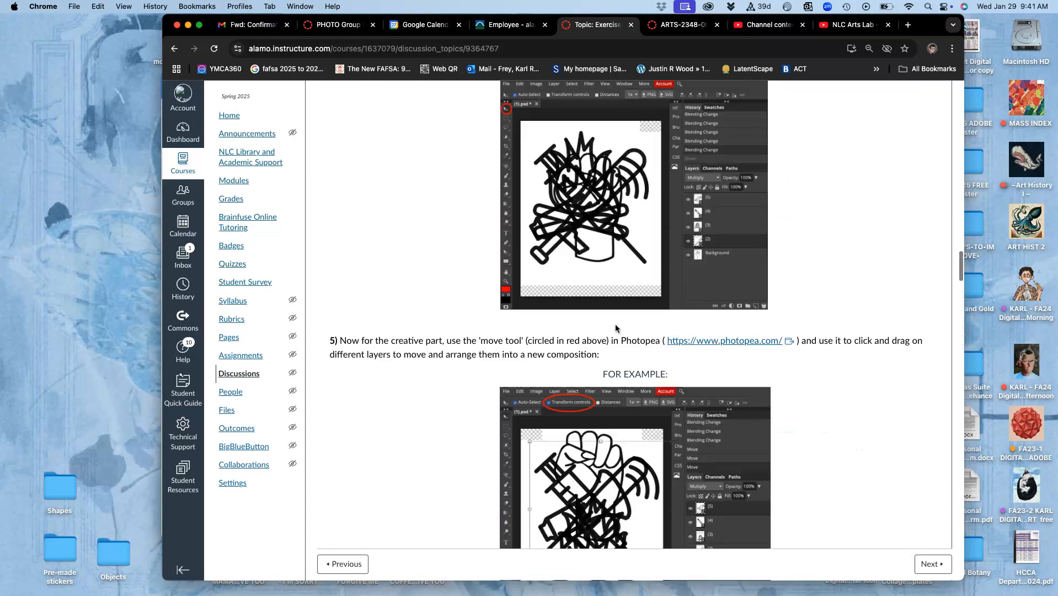
{"action": "scroll", "coordinate": [615, 326], "scroll_direction": "up", "scroll_amount": 20}
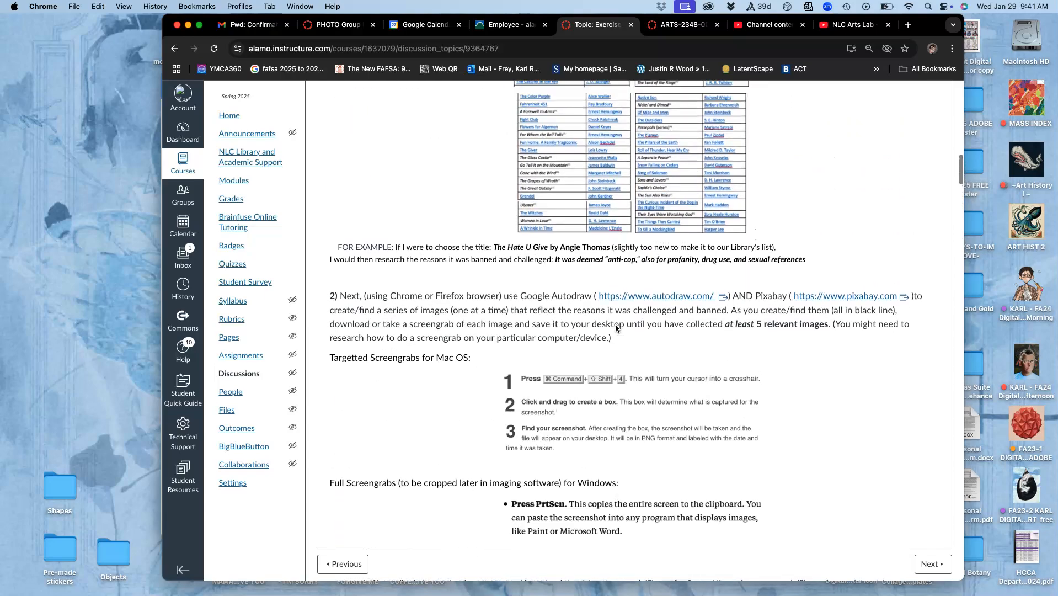
{"action": "scroll", "coordinate": [616, 327], "scroll_direction": "up", "scroll_amount": 20}
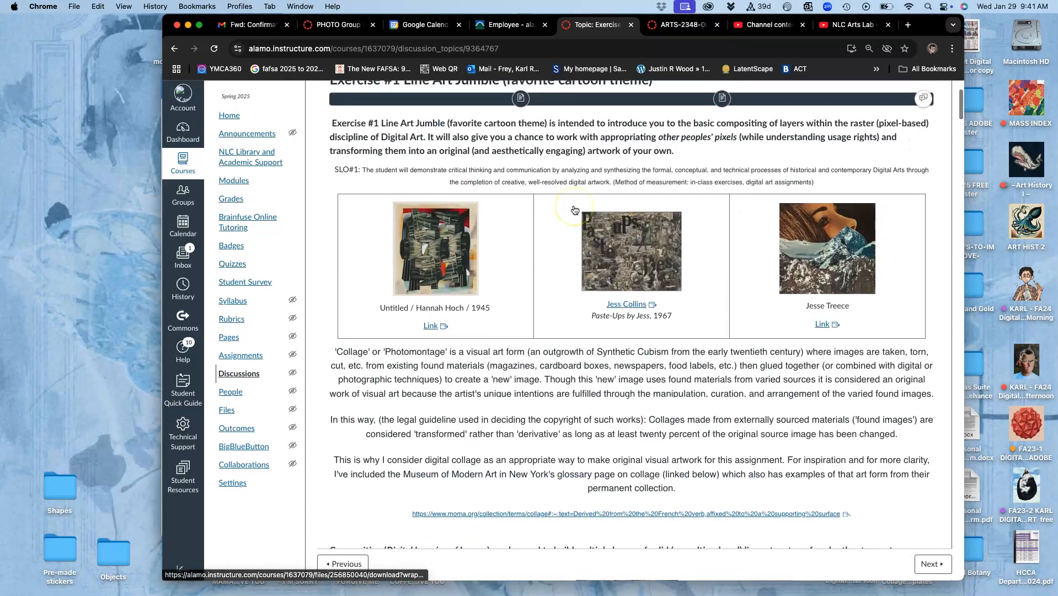
{"action": "scroll", "coordinate": [574, 210], "scroll_direction": "up", "scroll_amount": 5}
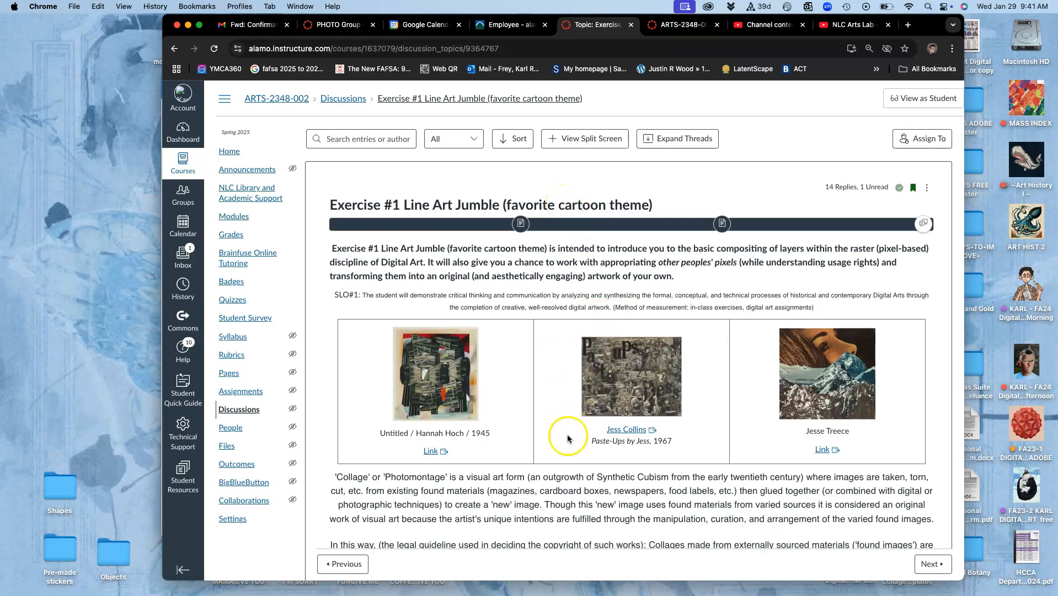
Step: Read the exercise from the collage introduction through the last reply, and return to the eraser and PSD saving instructions
{"action": "scroll", "coordinate": [566, 462], "scroll_direction": "down", "scroll_amount": 2}
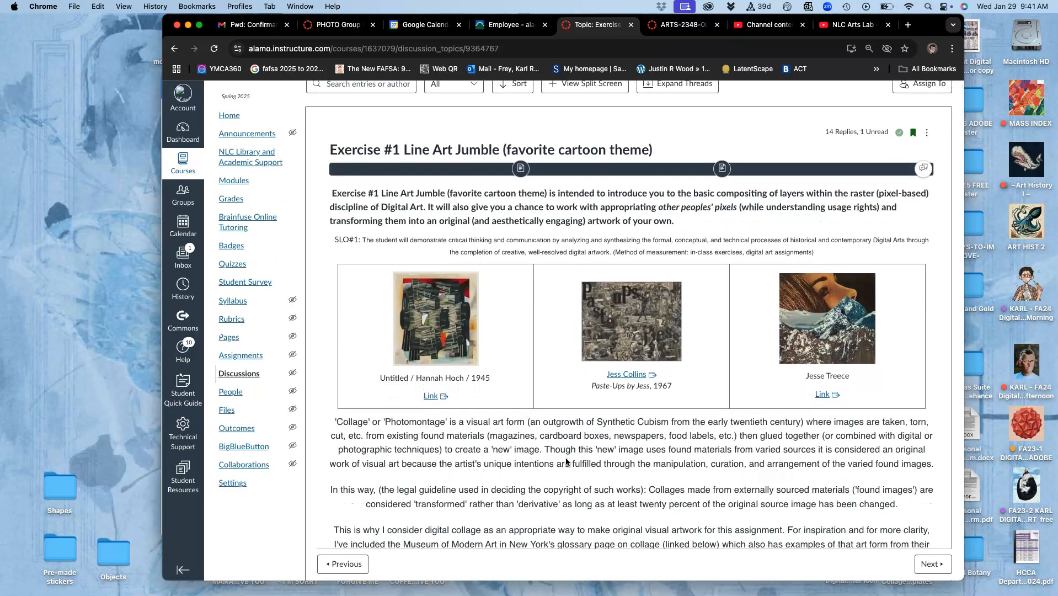
{"action": "scroll", "coordinate": [566, 462], "scroll_direction": "down", "scroll_amount": 15}
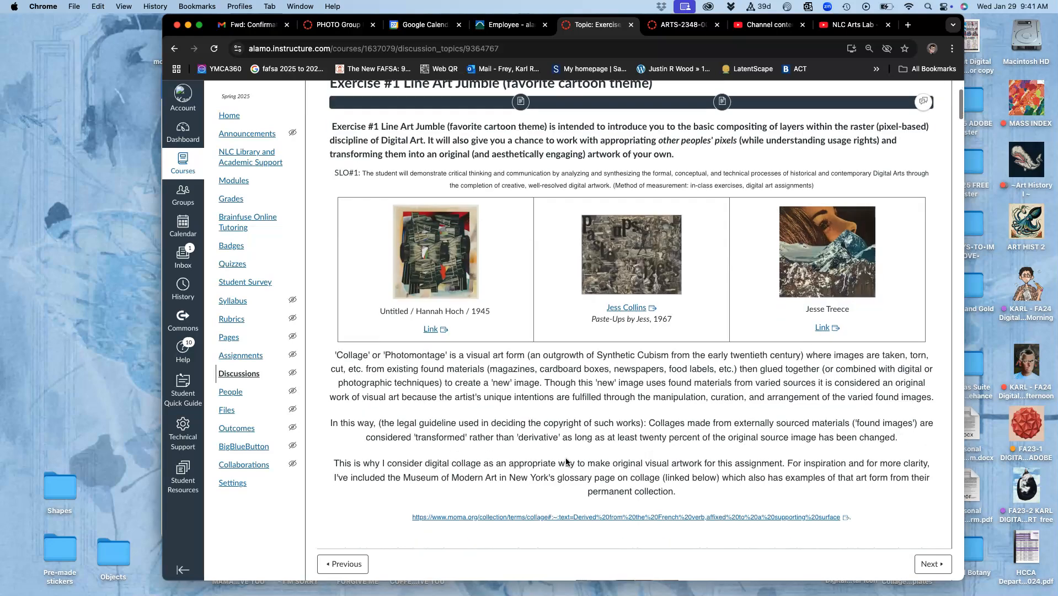
{"action": "scroll", "coordinate": [566, 461], "scroll_direction": "down", "scroll_amount": 10}
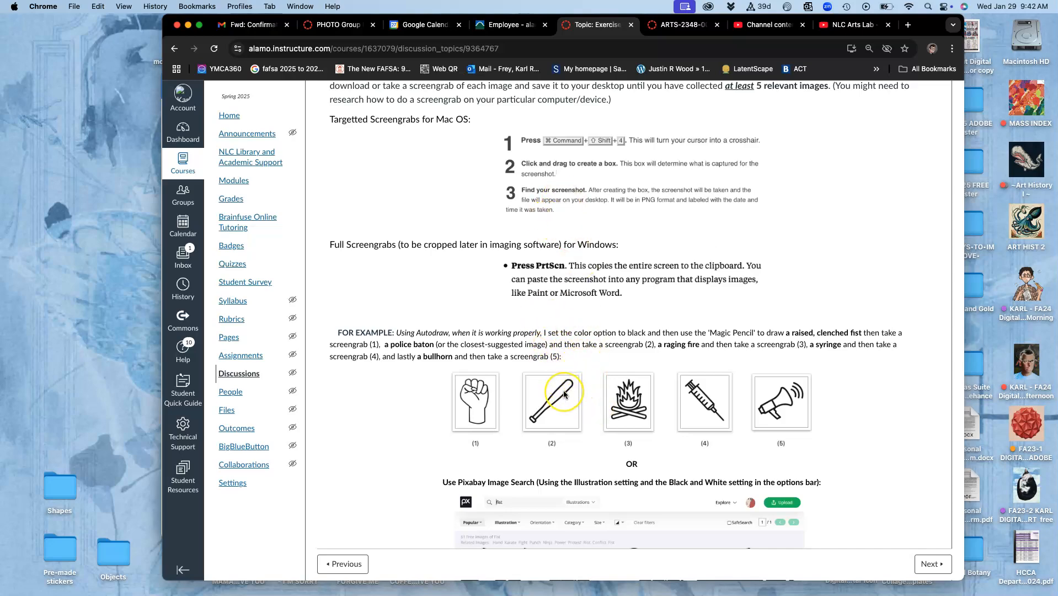
{"action": "scroll", "coordinate": [564, 393], "scroll_direction": "down", "scroll_amount": 20}
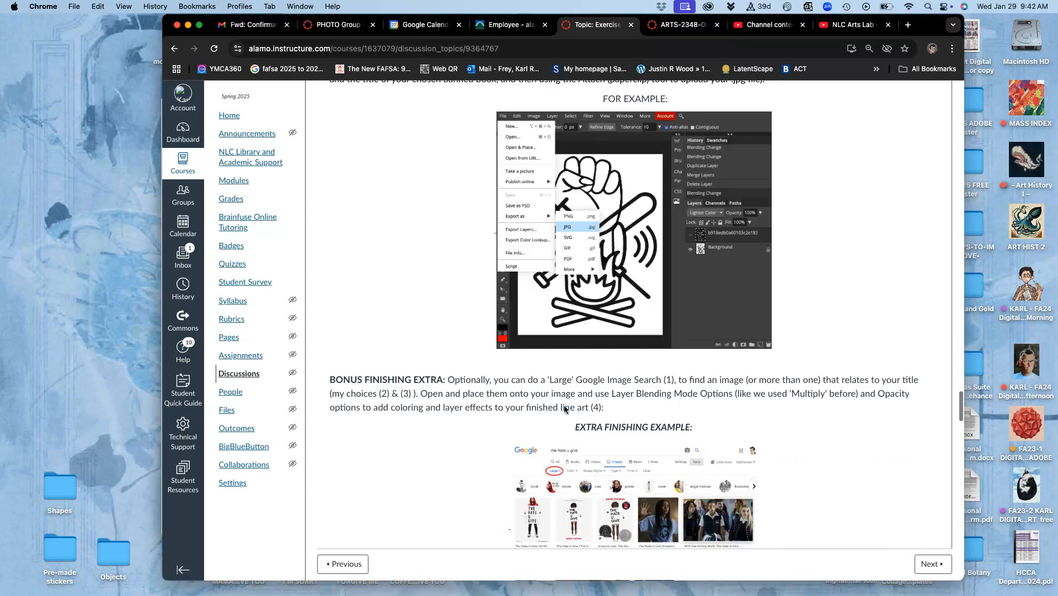
{"action": "scroll", "coordinate": [564, 406], "scroll_direction": "down", "scroll_amount": 20}
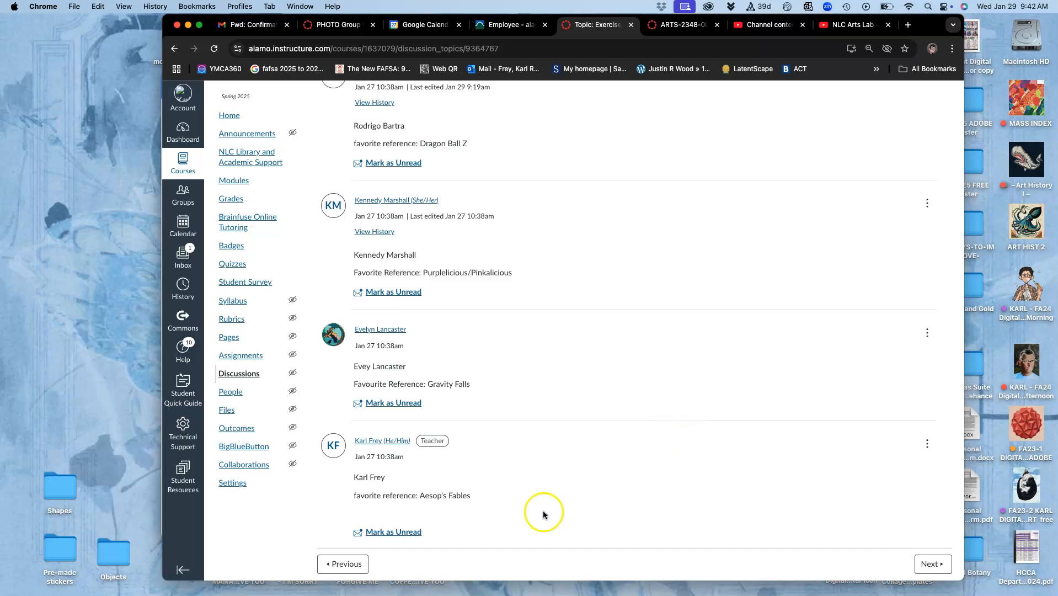
{"action": "scroll", "coordinate": [664, 370], "scroll_direction": "up", "scroll_amount": 15}
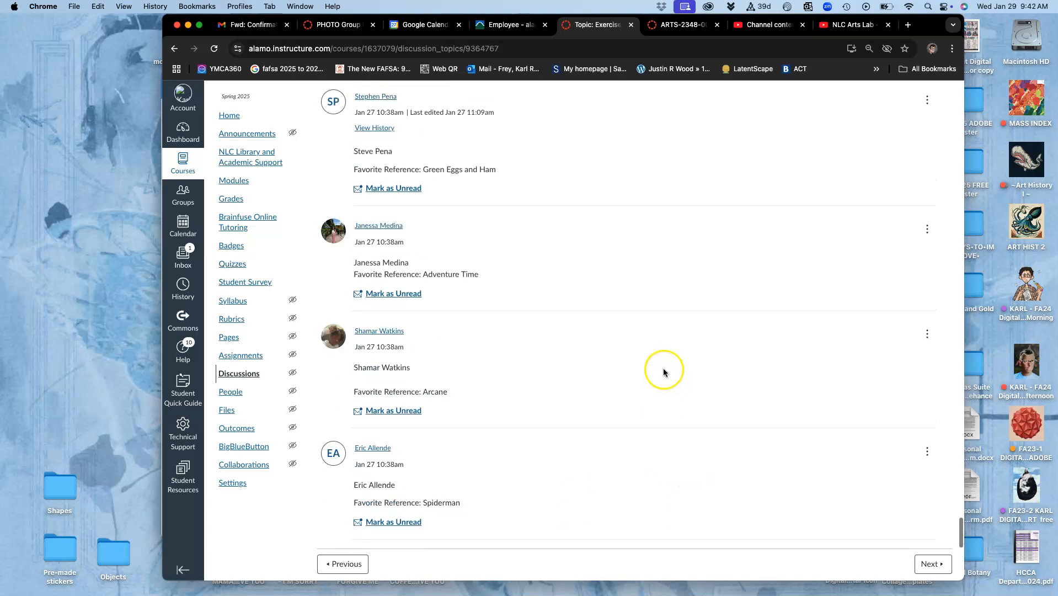
{"action": "scroll", "coordinate": [664, 372], "scroll_direction": "up", "scroll_amount": 15}
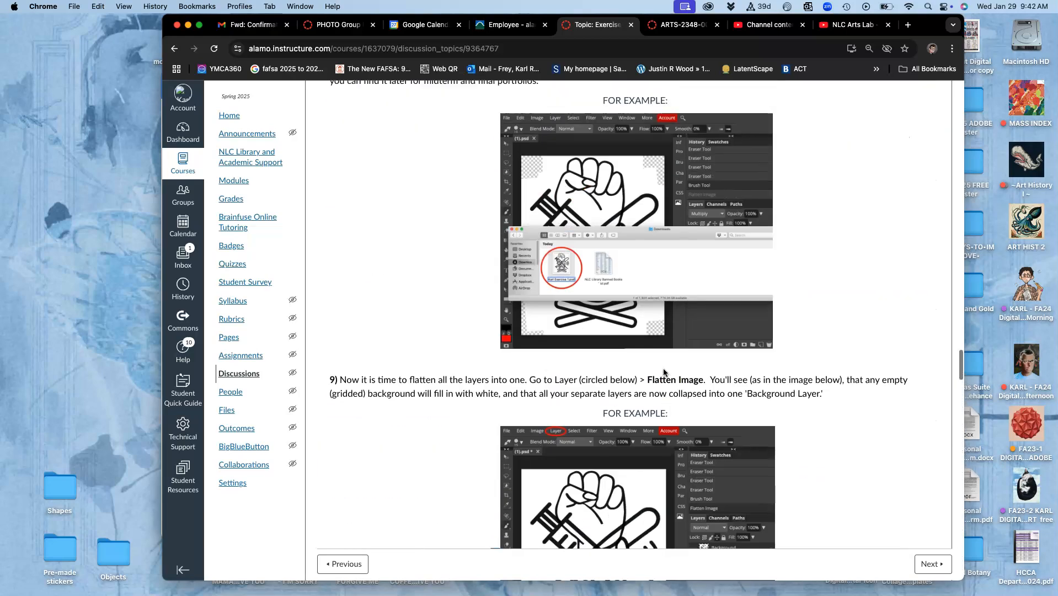
{"action": "scroll", "coordinate": [664, 373], "scroll_direction": "up", "scroll_amount": 10}
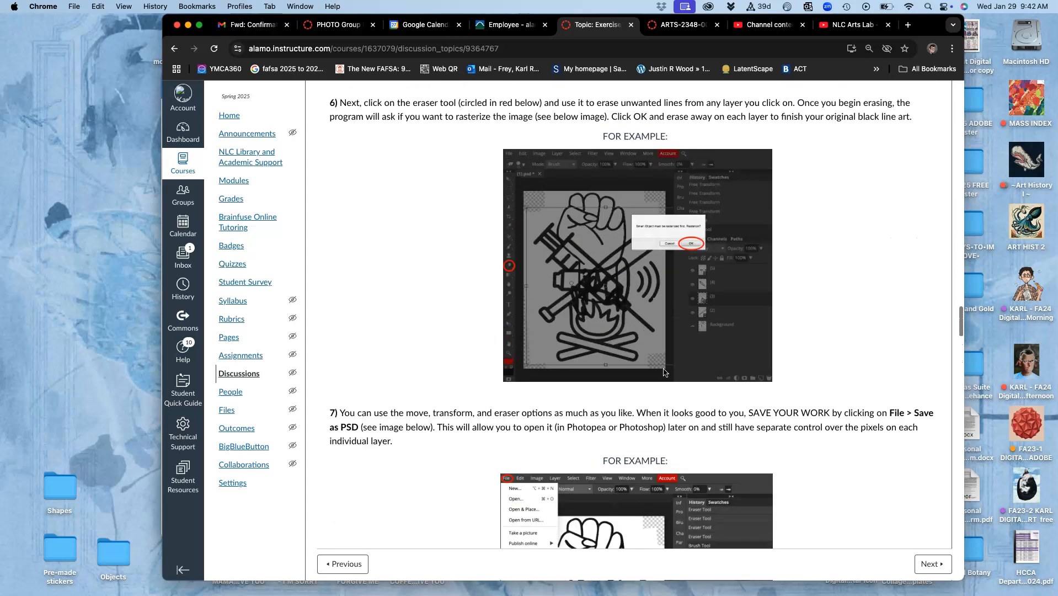
Step: Check the open NLC Arts Lab playlists page and the course outline PDF, and return to the Exercise #1 discussion
{"action": "left_click", "coordinate": [854, 26]}
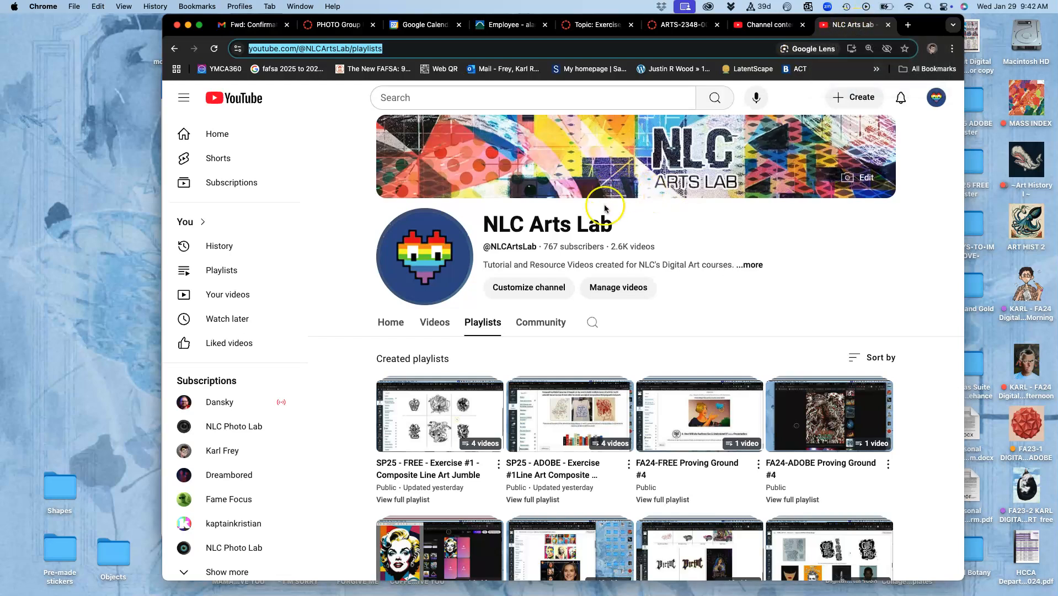
{"action": "left_click", "coordinate": [678, 26]}
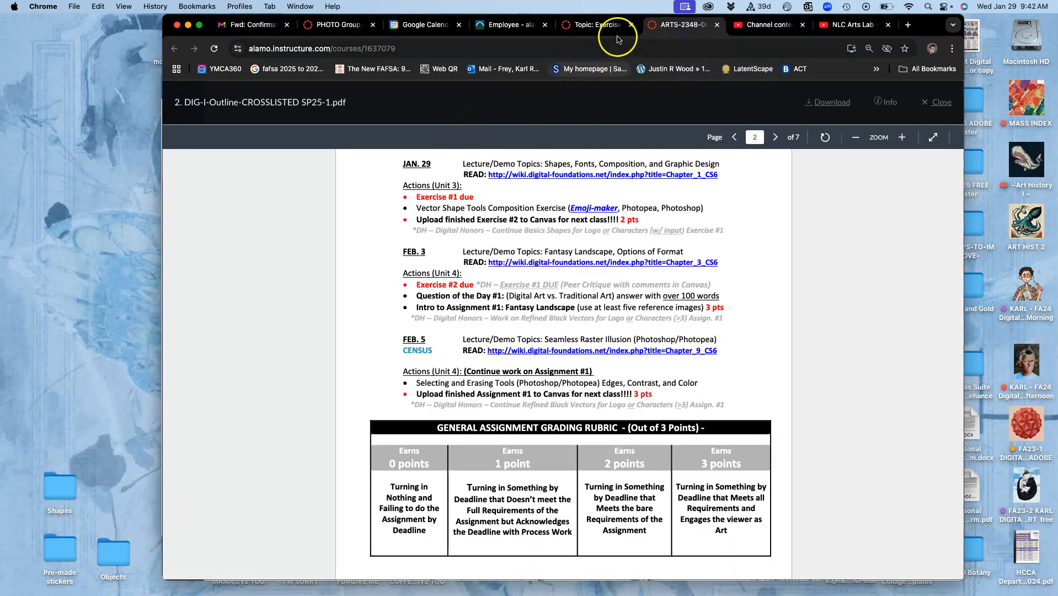
{"action": "left_click", "coordinate": [601, 25]}
Step: Open the course home in a new tab and follow its Links page to the NLC Arts Lab YouTube Video Tutorials
{"action": "right_click", "coordinate": [225, 114]}
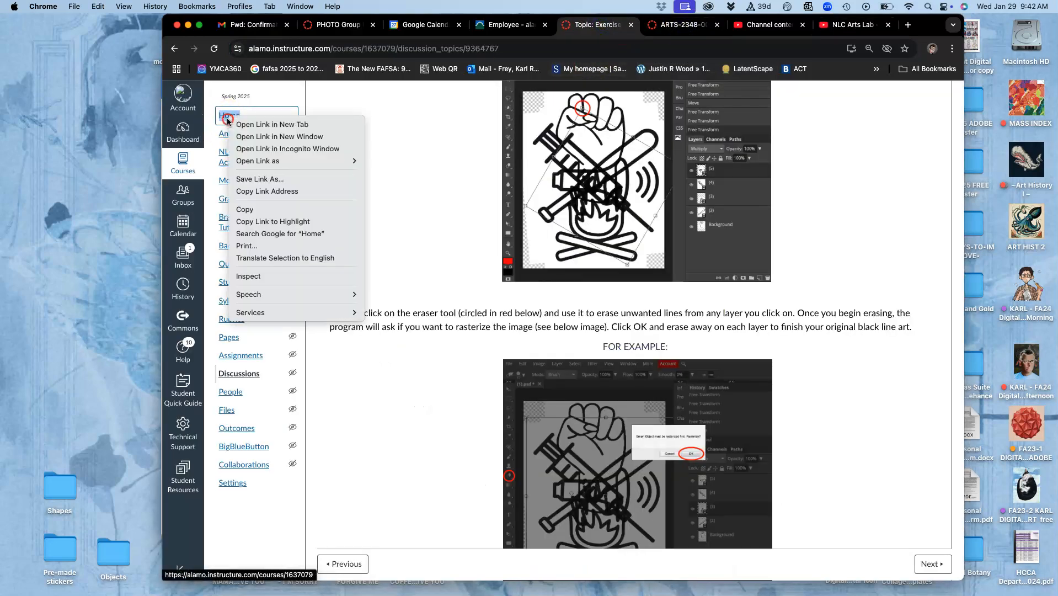
{"action": "left_click", "coordinate": [244, 119]}
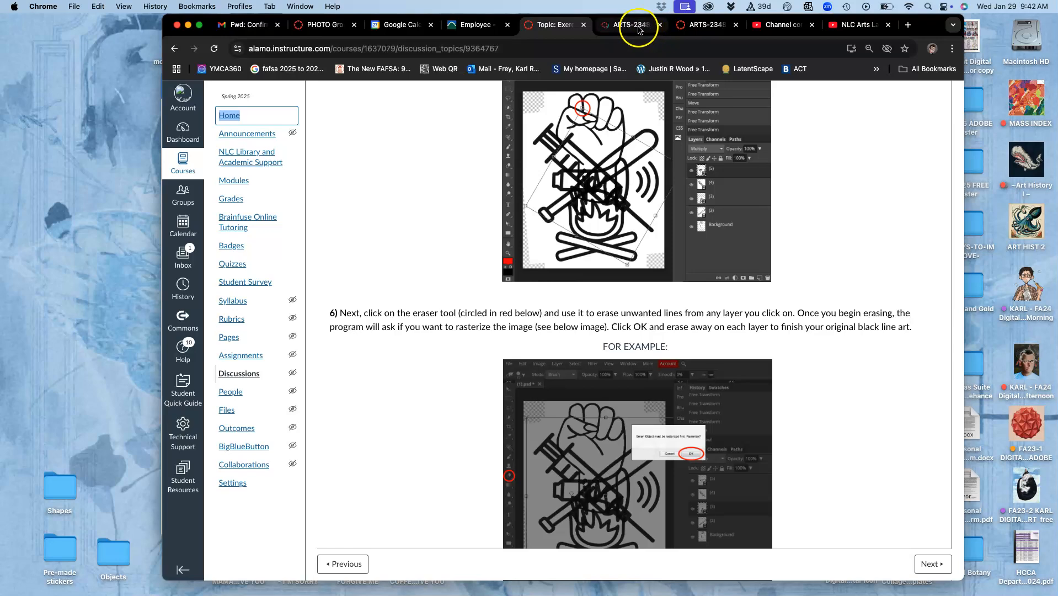
{"action": "left_click", "coordinate": [643, 27]}
{"action": "scroll", "coordinate": [582, 328], "scroll_direction": "down", "scroll_amount": 10}
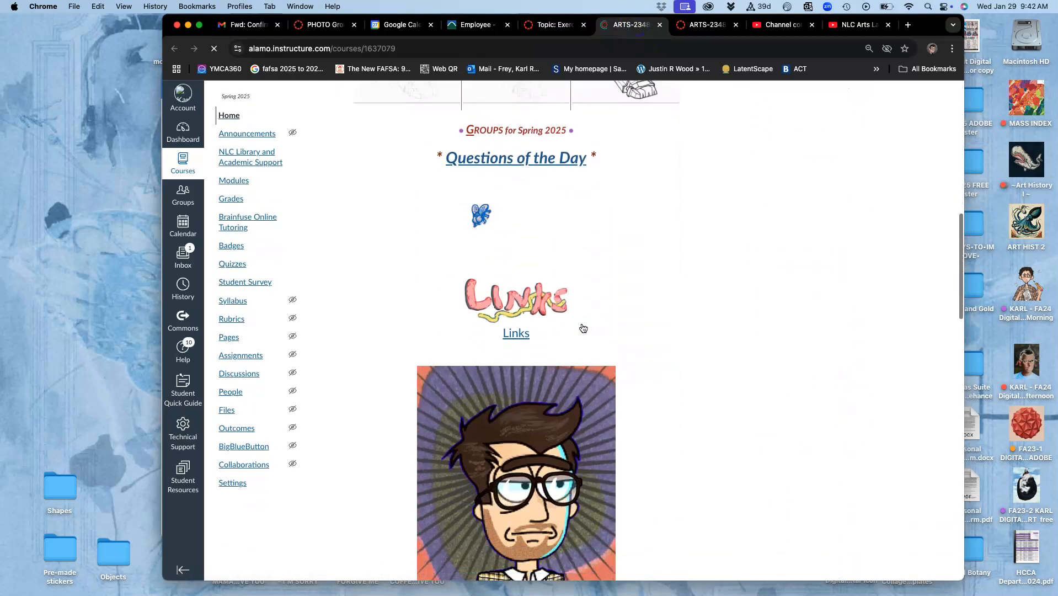
{"action": "left_click", "coordinate": [518, 306]}
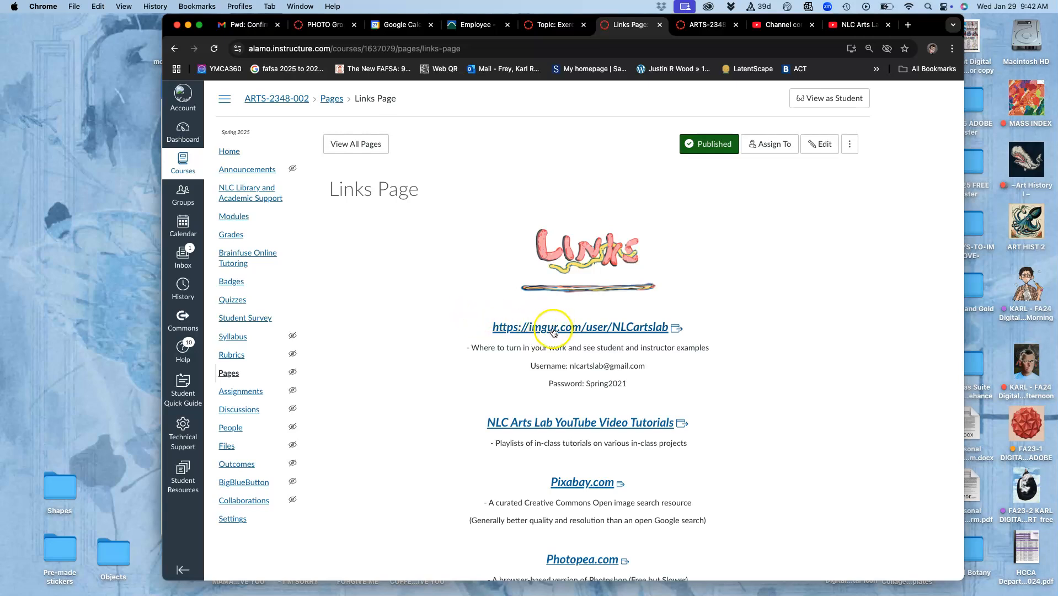
{"action": "left_click", "coordinate": [584, 423]}
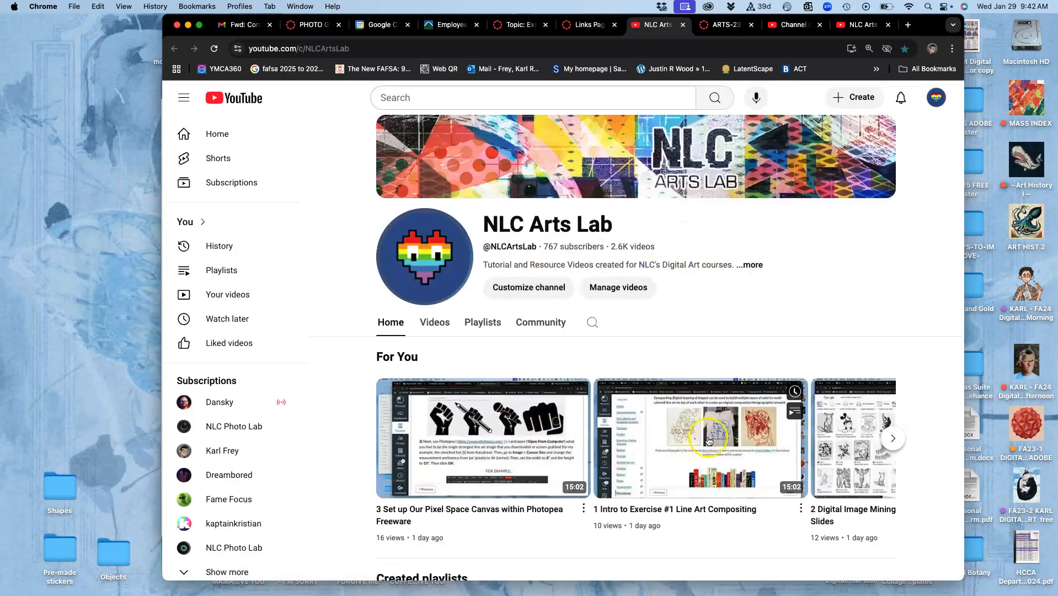
Step: Open the full SP25 - ADOBE - Exercise #1 Line Art Composite Jumble playlist from the NLC Arts Lab channel's playlists
{"action": "mouse_move", "coordinate": [723, 448]}
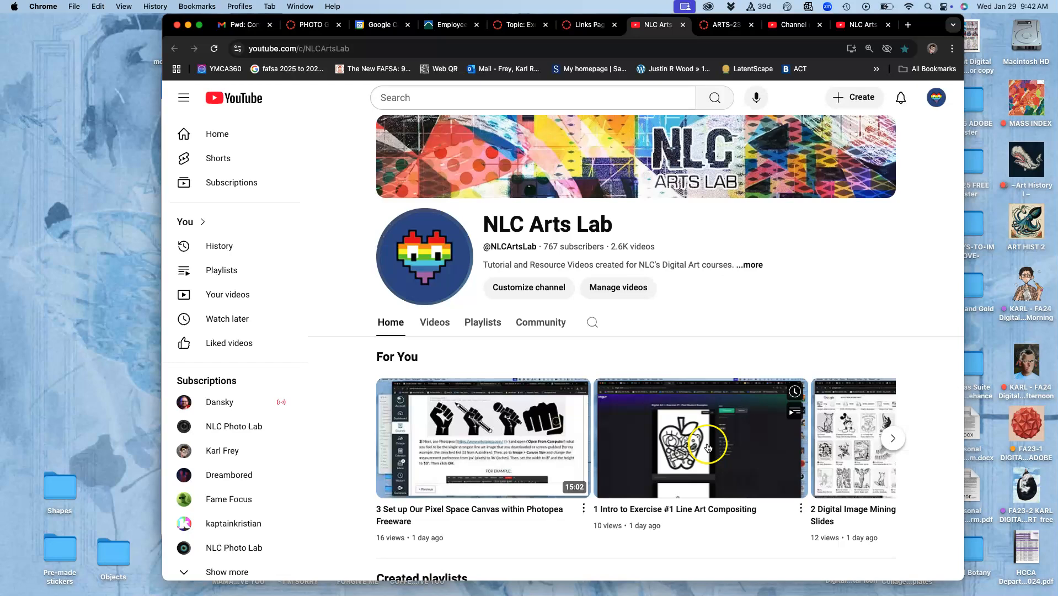
{"action": "left_click", "coordinate": [484, 324]}
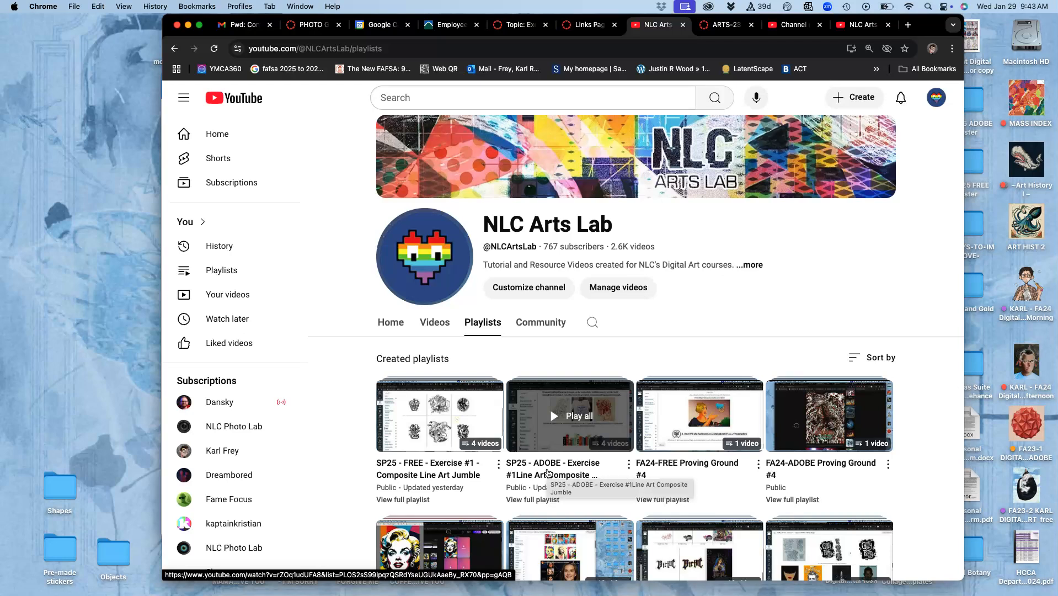
{"action": "left_click", "coordinate": [544, 468]}
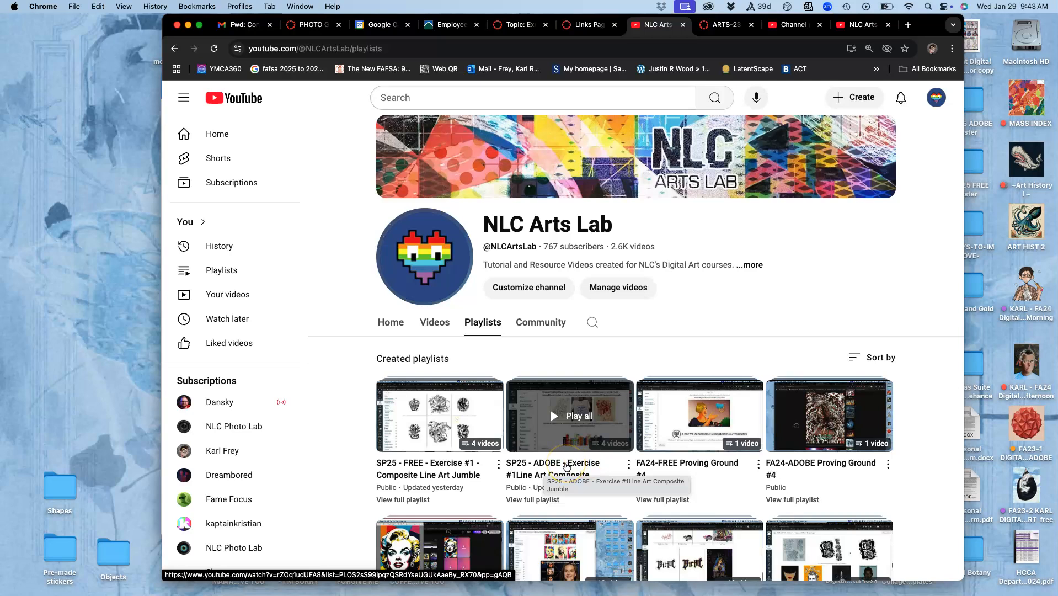
{"action": "left_click", "coordinate": [533, 500]}
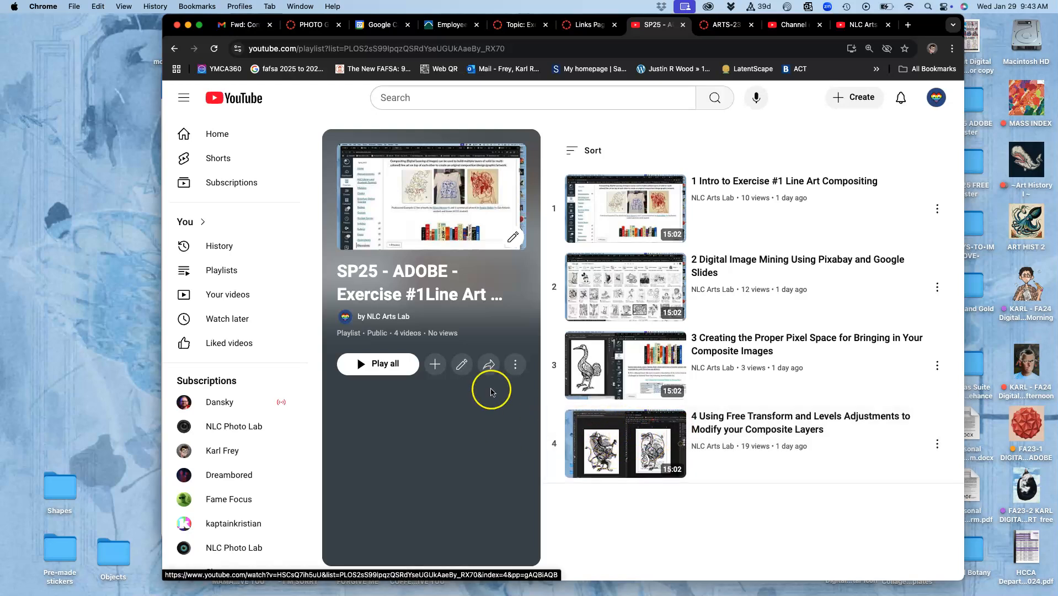
Step: Look through the files in the Downloads folder, close it and clear the windows away to show the desktop
{"action": "mouse_move", "coordinate": [3, 483]}
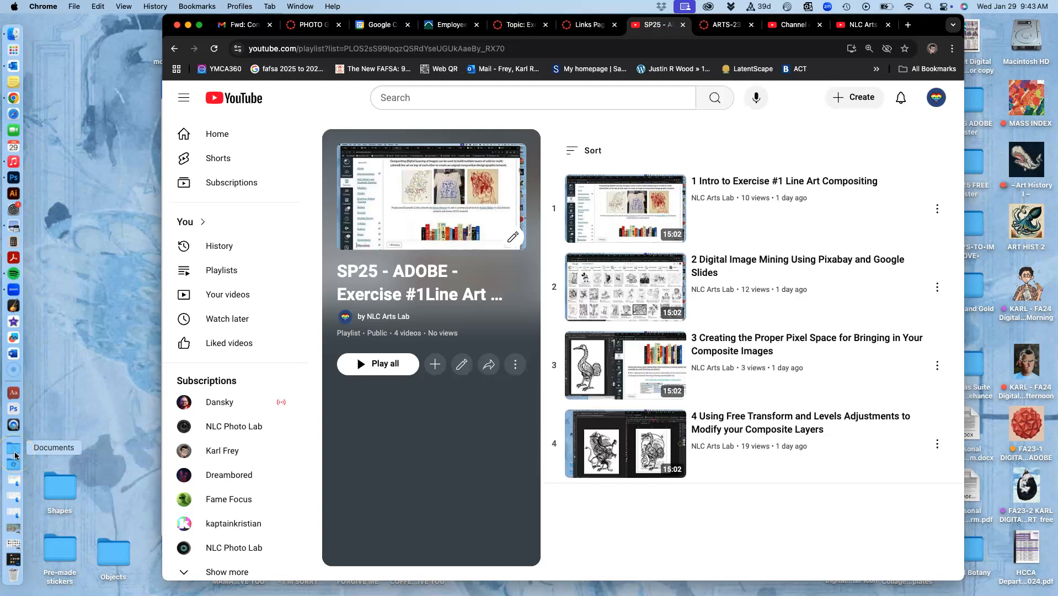
{"action": "left_click", "coordinate": [16, 465]}
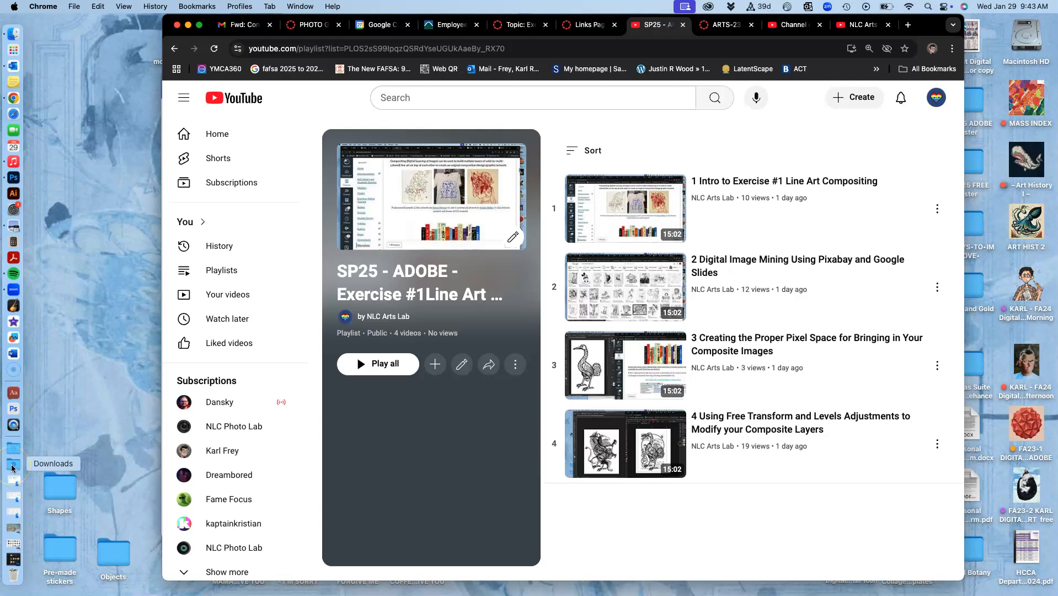
{"action": "left_click", "coordinate": [14, 468]}
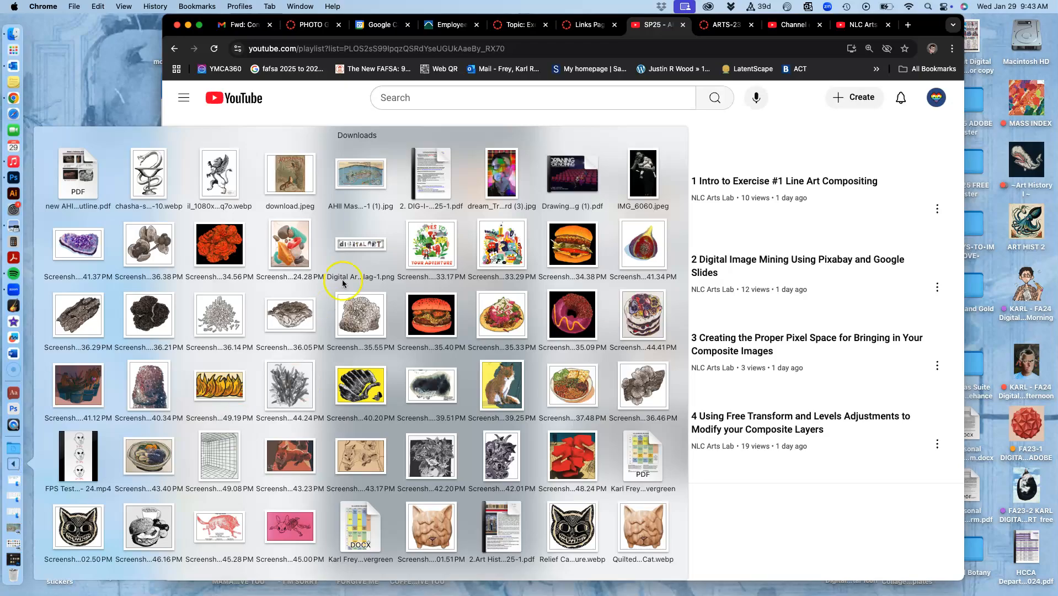
{"action": "scroll", "coordinate": [351, 260], "scroll_direction": "down", "scroll_amount": 20}
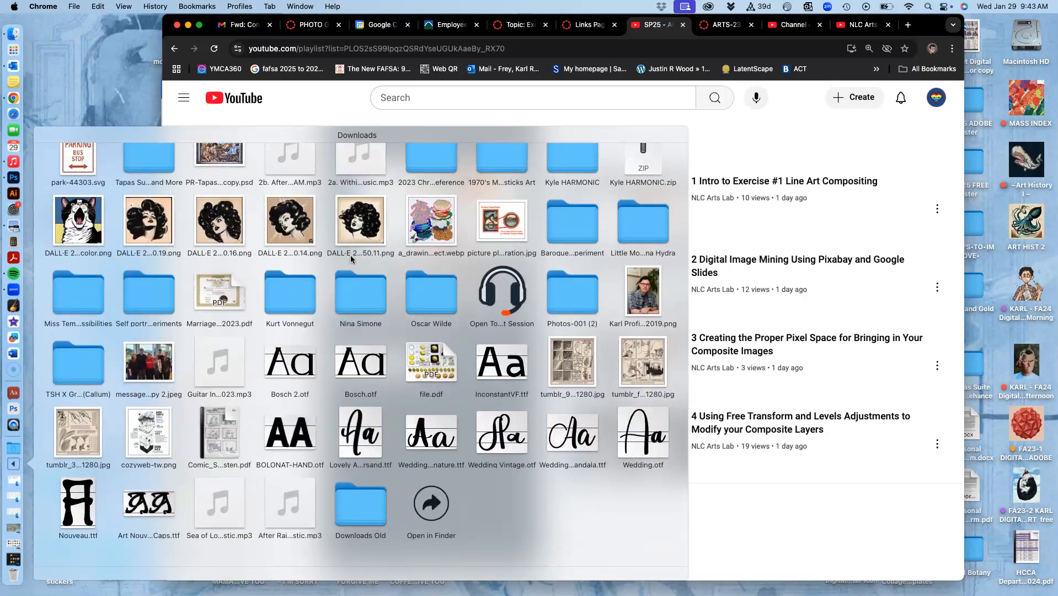
{"action": "scroll", "coordinate": [351, 260], "scroll_direction": "up", "scroll_amount": 20}
{"action": "left_click", "coordinate": [284, 207]}
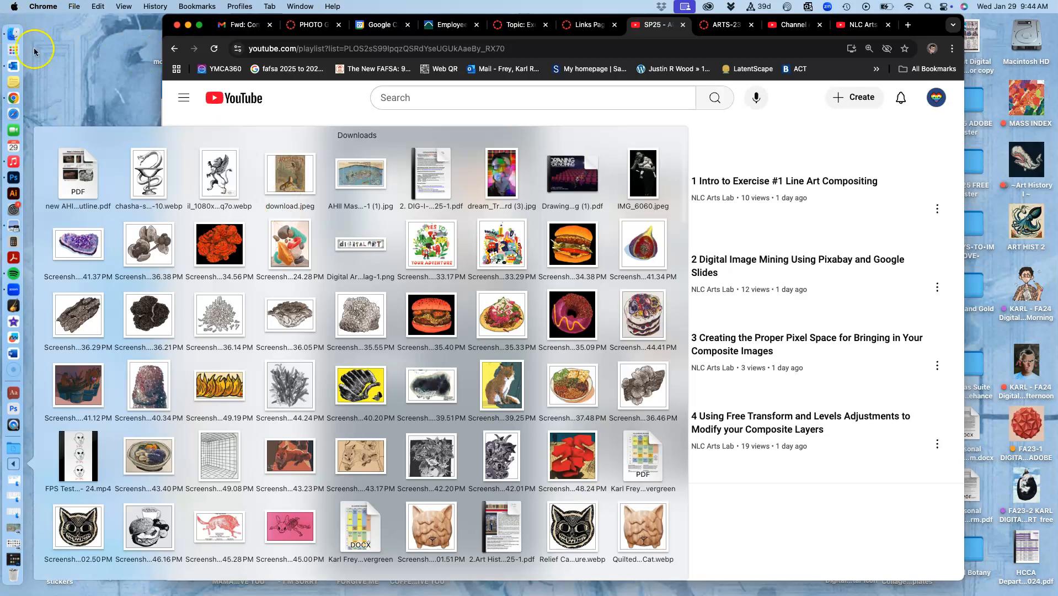
{"action": "left_click", "coordinate": [70, 78]}
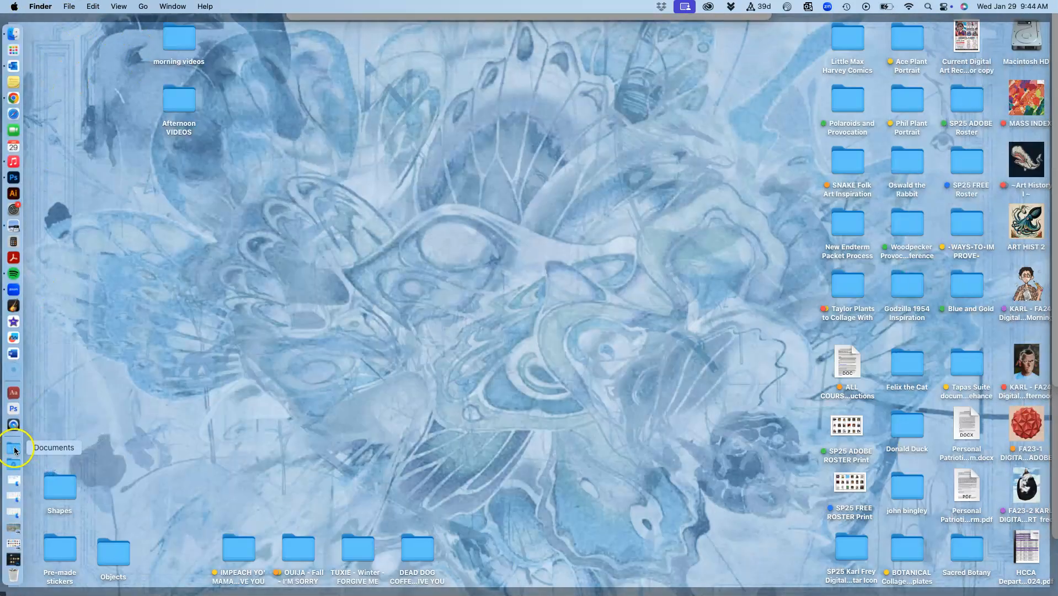
Step: Open the Documents folder in Finder and move the Morning - SP25 class folder onto the desktop
{"action": "left_click", "coordinate": [15, 450]}
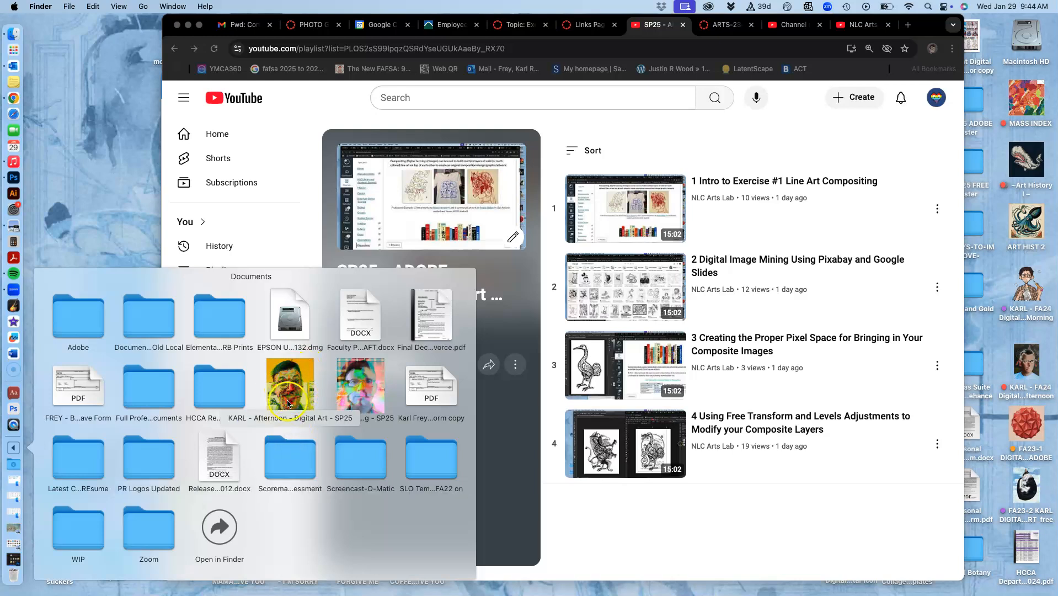
{"action": "left_click", "coordinate": [222, 532]}
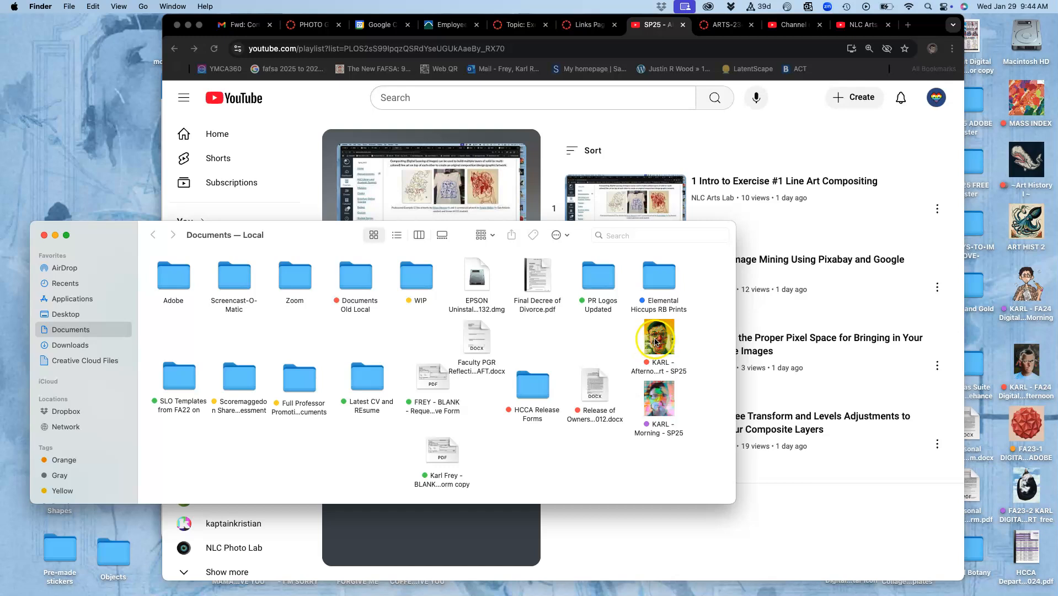
{"action": "left_click", "coordinate": [657, 407]}
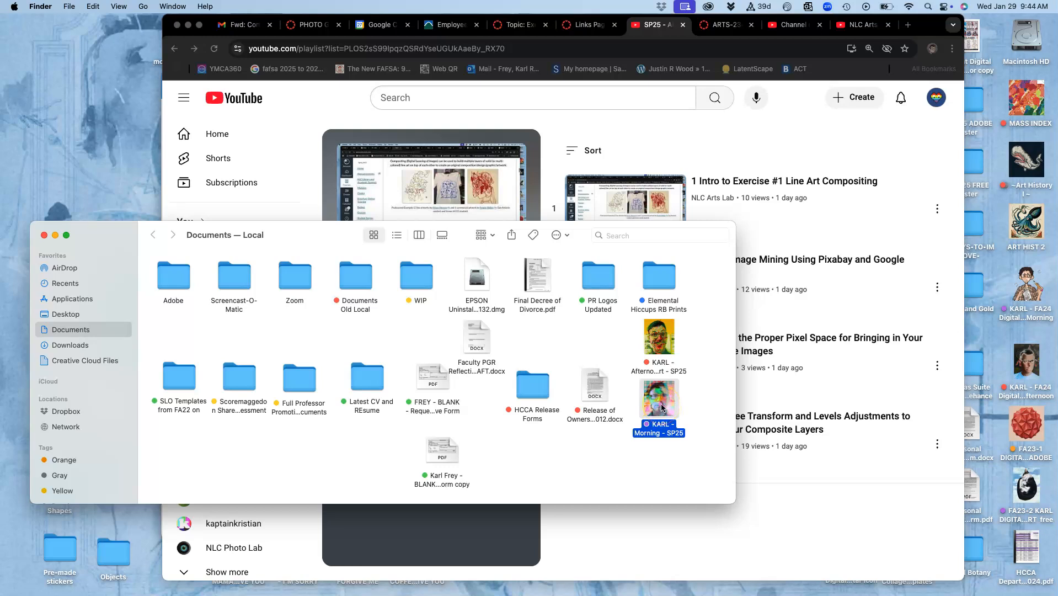
{"action": "left_click_drag", "start_coordinate": [660, 407], "coordinate": [76, 44]}
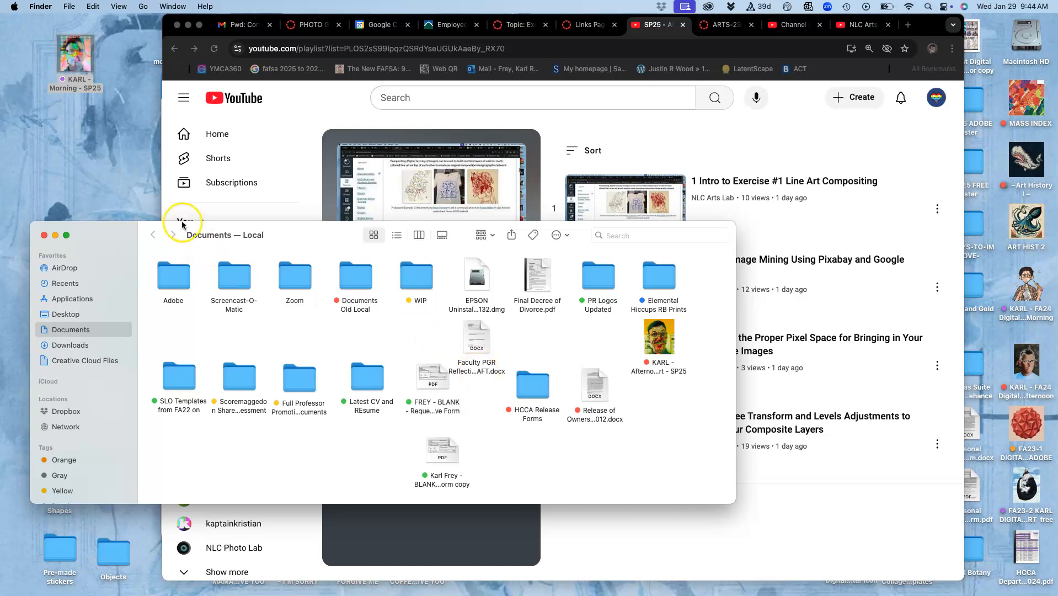
Step: Open the Morning - SP25 folder from the desktop and display the contents of its Exercise #1 Line Art Jumble subfolder
{"action": "left_click", "coordinate": [76, 134]}
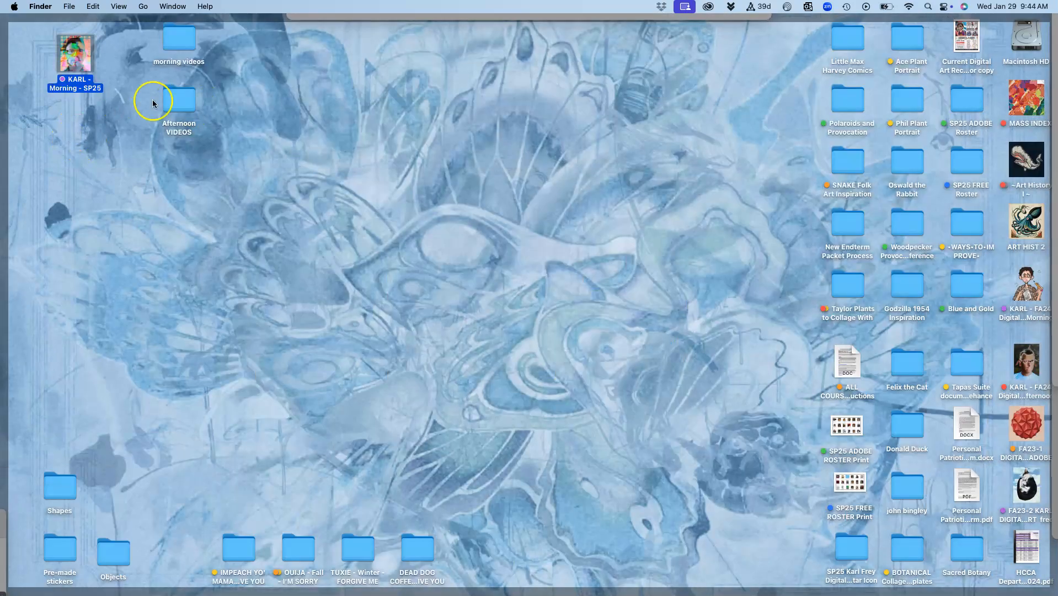
{"action": "double_click", "coordinate": [77, 56]}
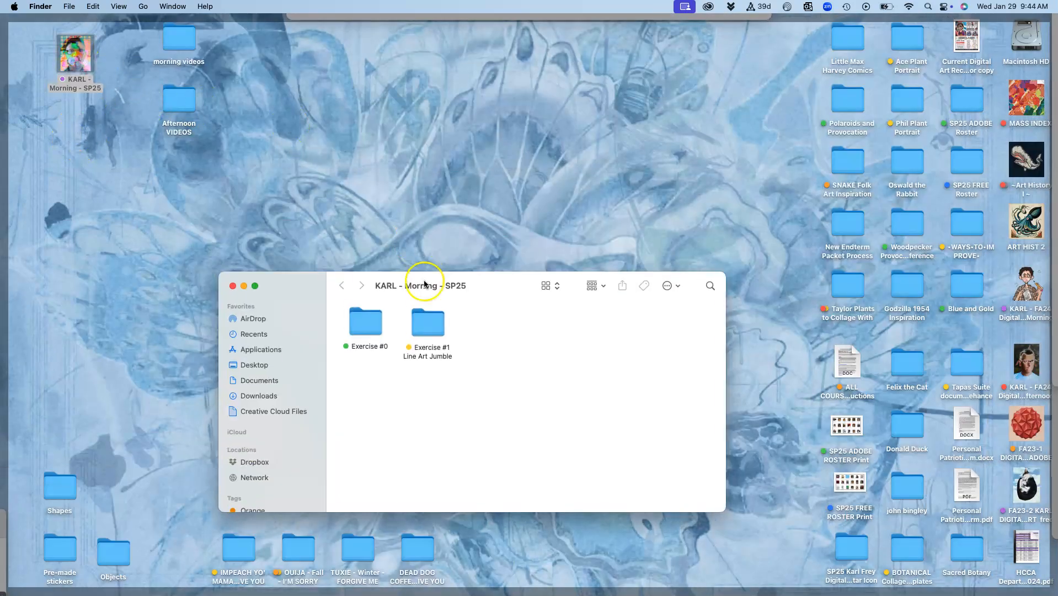
{"action": "double_click", "coordinate": [430, 329]}
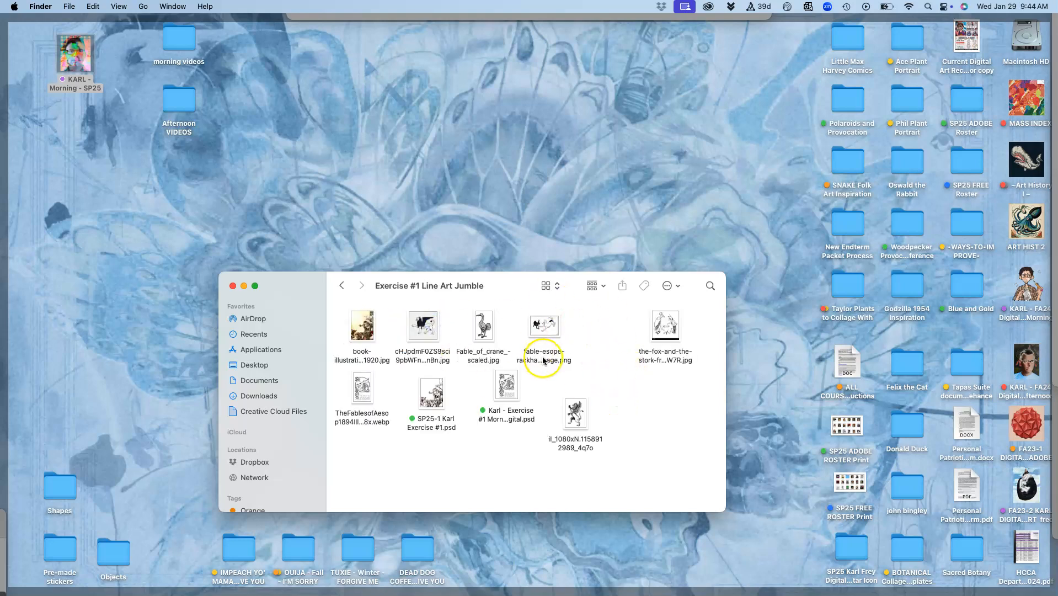
{"action": "left_click", "coordinate": [342, 286]}
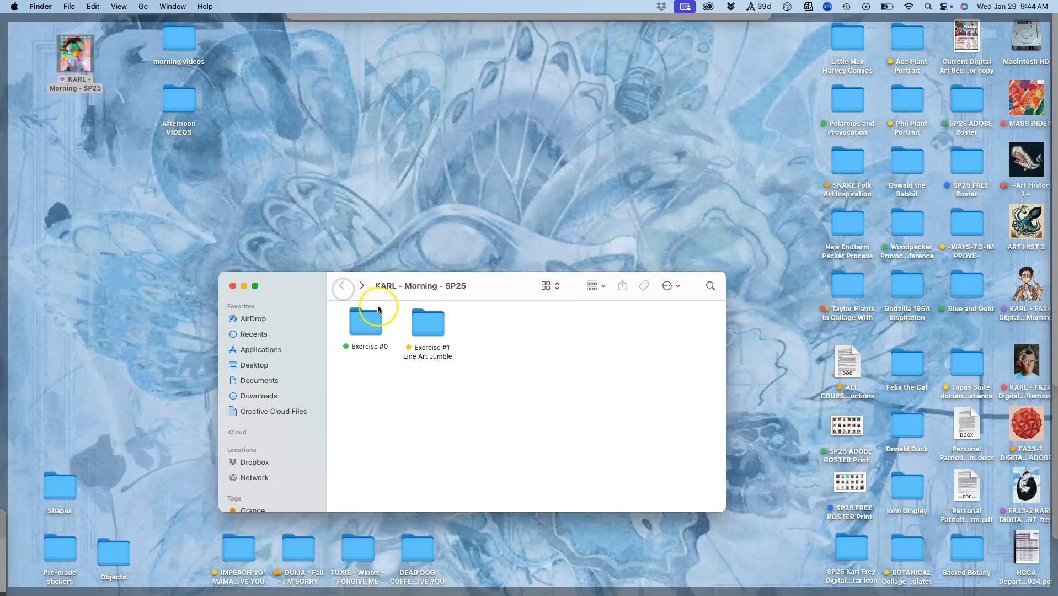
{"action": "double_click", "coordinate": [436, 335]}
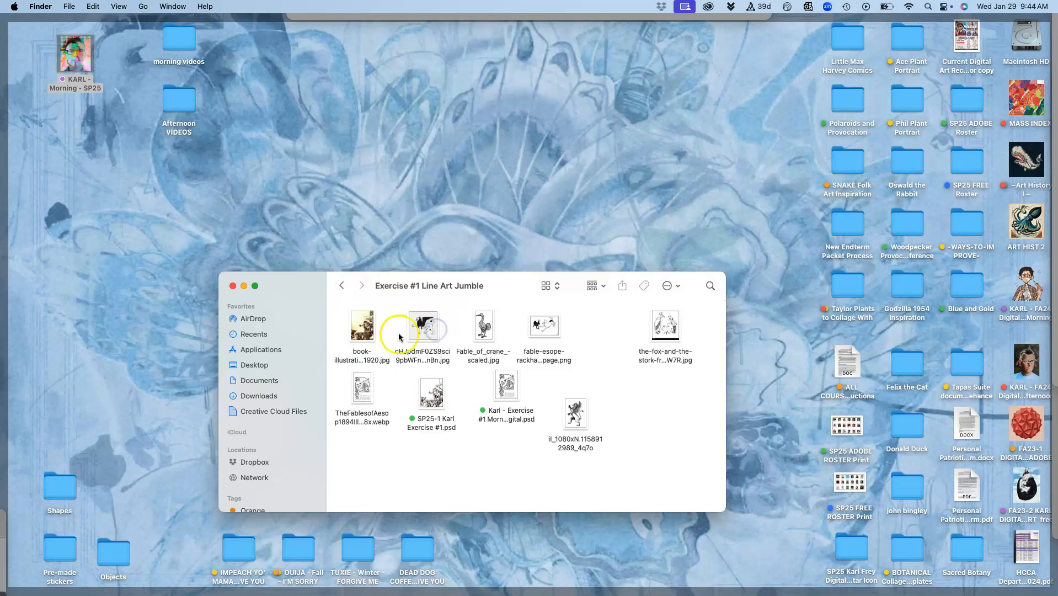
{"action": "left_click", "coordinate": [343, 286]}
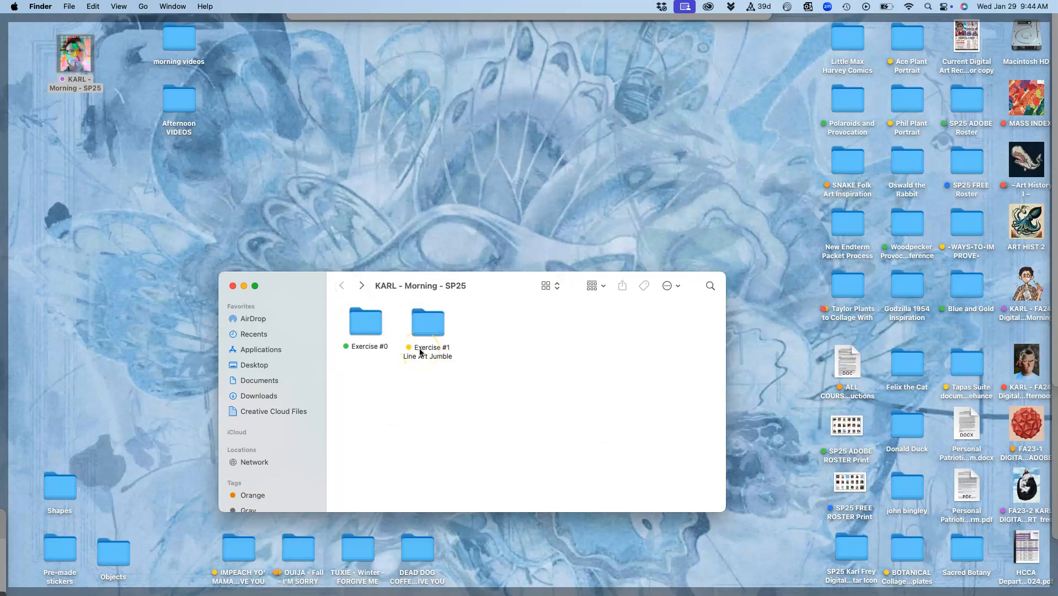
{"action": "double_click", "coordinate": [421, 352]}
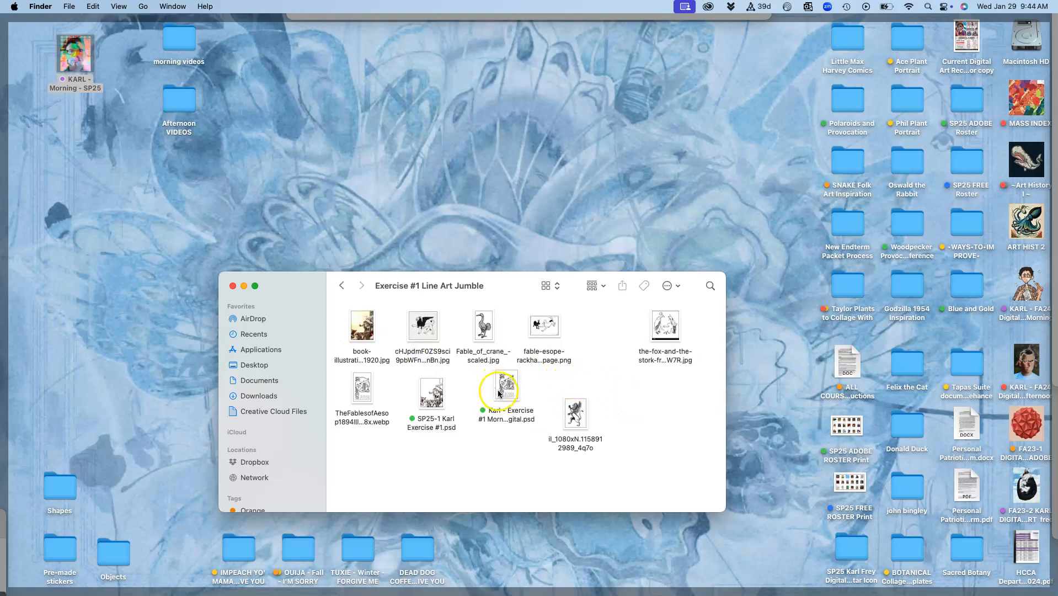
Step: Open the SP25-1 Exercise #1 PSD file from the subfolder with Adobe Photoshop 2025
{"action": "left_click", "coordinate": [504, 393]}
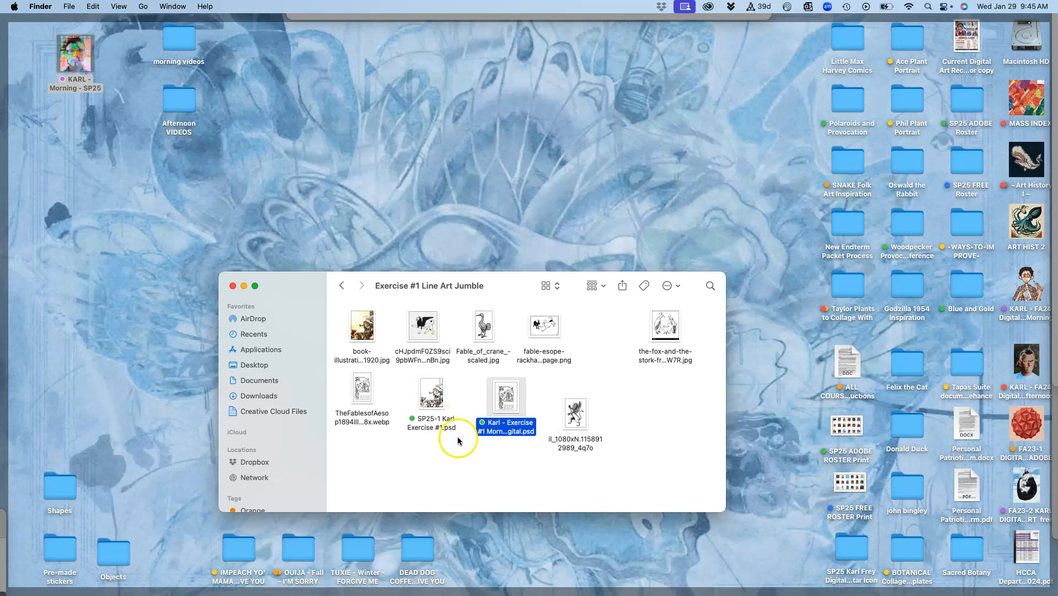
{"action": "right_click", "coordinate": [434, 398]}
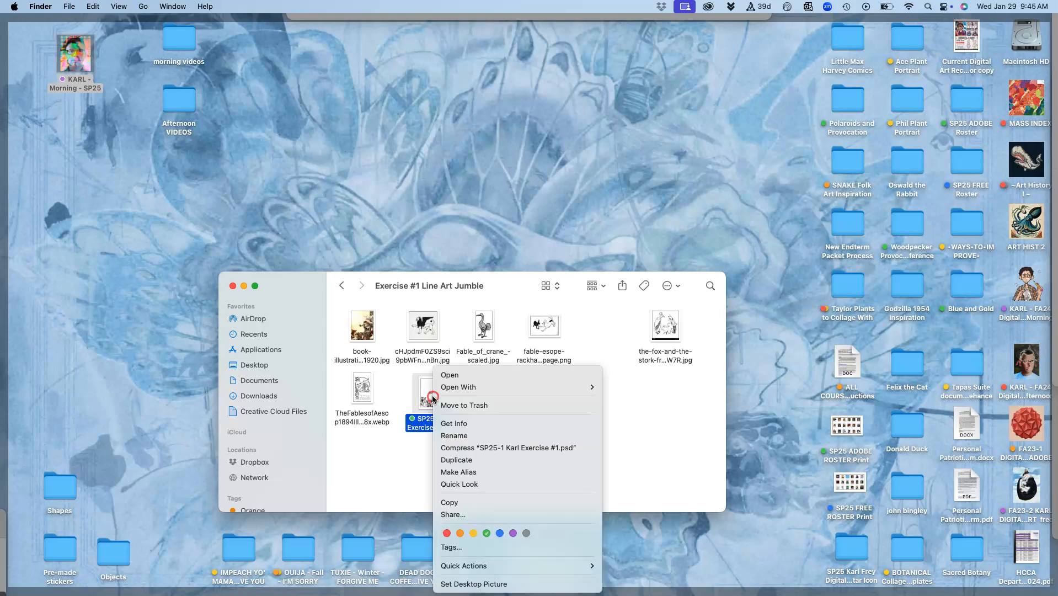
{"action": "mouse_move", "coordinate": [461, 387]}
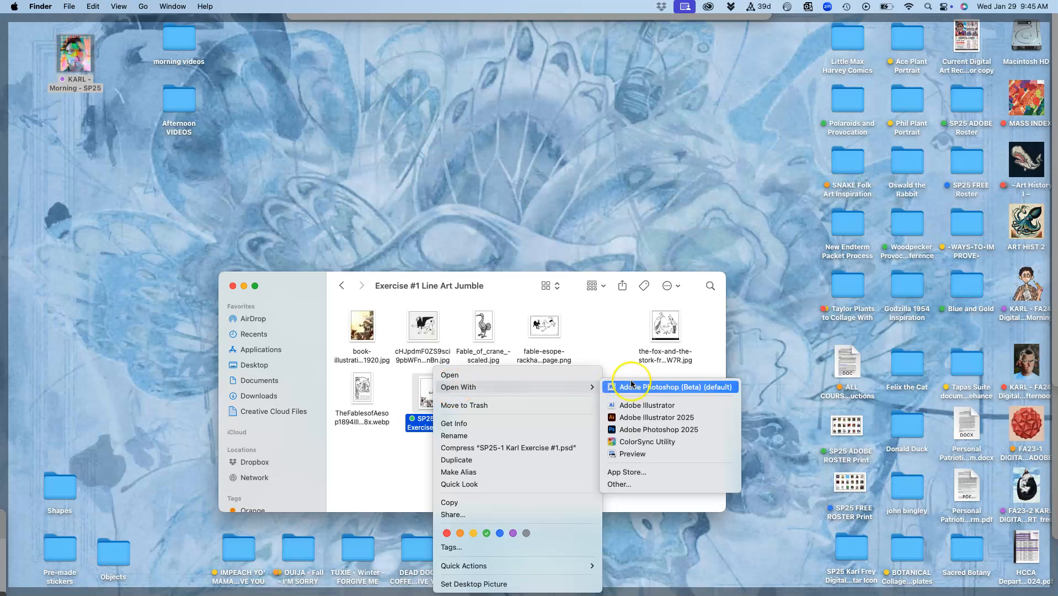
{"action": "left_click", "coordinate": [648, 430]}
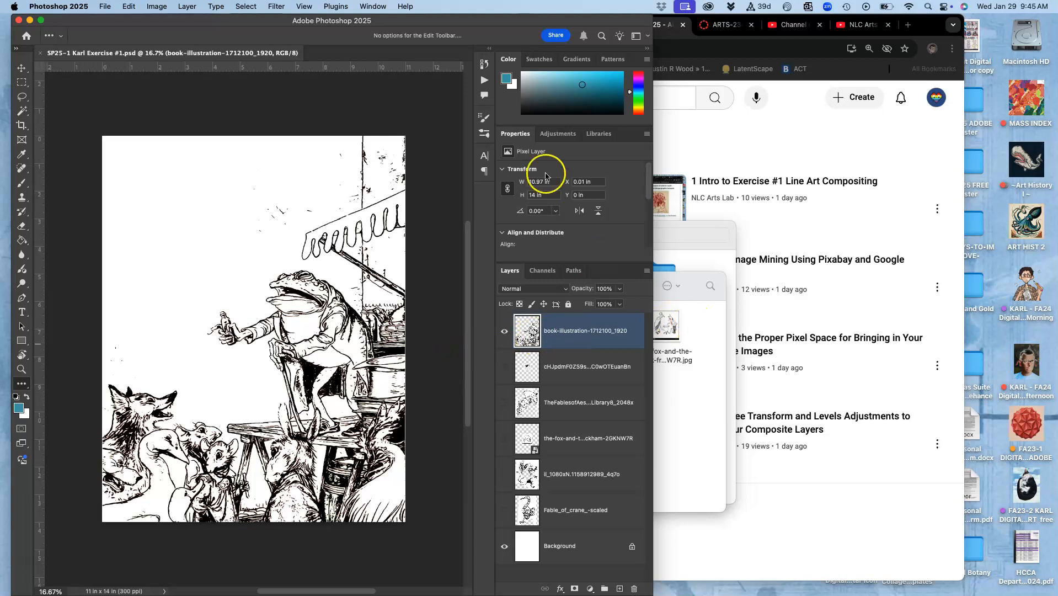
Step: Switch to Chrome and load photopea.com in a new tab
{"action": "left_click", "coordinate": [716, 140]}
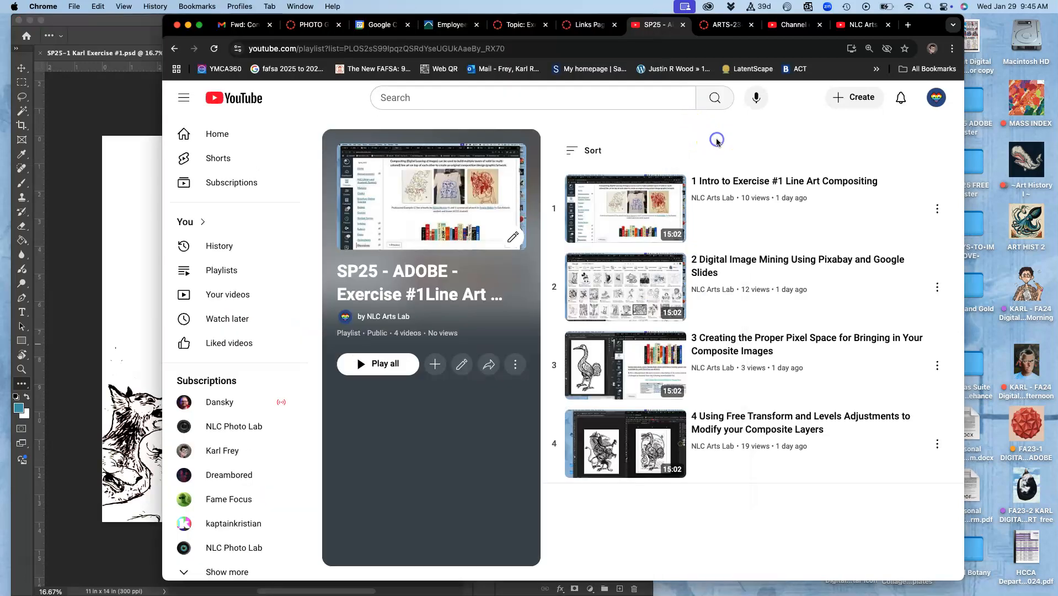
{"action": "left_click", "coordinate": [909, 25]}
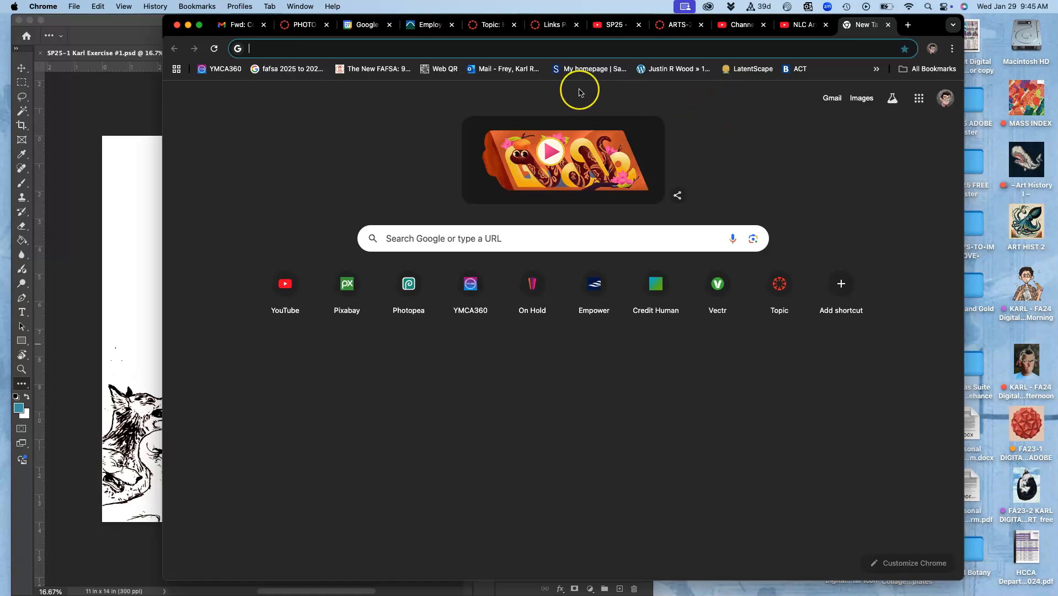
{"action": "type", "text": "pho"}
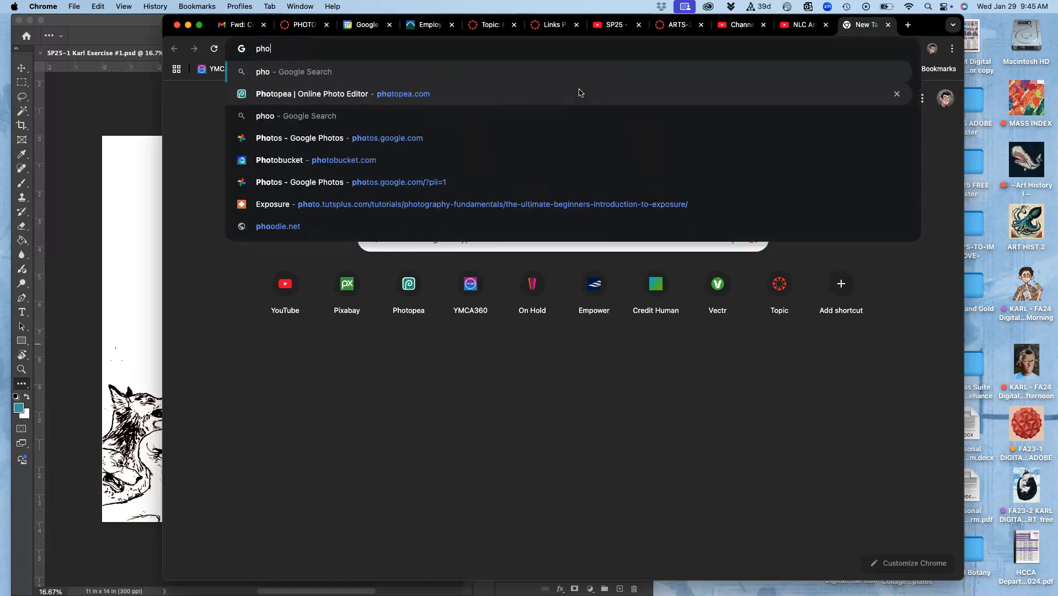
{"action": "type", "text": "topea.com"}
{"action": "key", "text": "Return"}
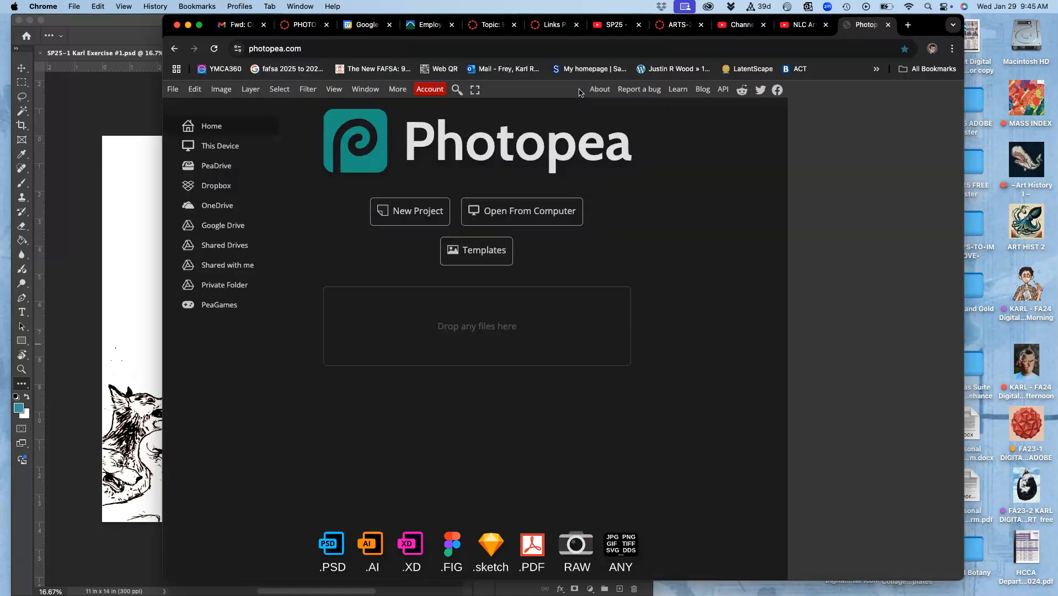
Step: Place the Photopea window beside Photoshop and load the other Exercise #1 morning PSD into it from the Finder folder
{"action": "left_click_drag", "start_coordinate": [209, 19], "coordinate": [486, 20]}
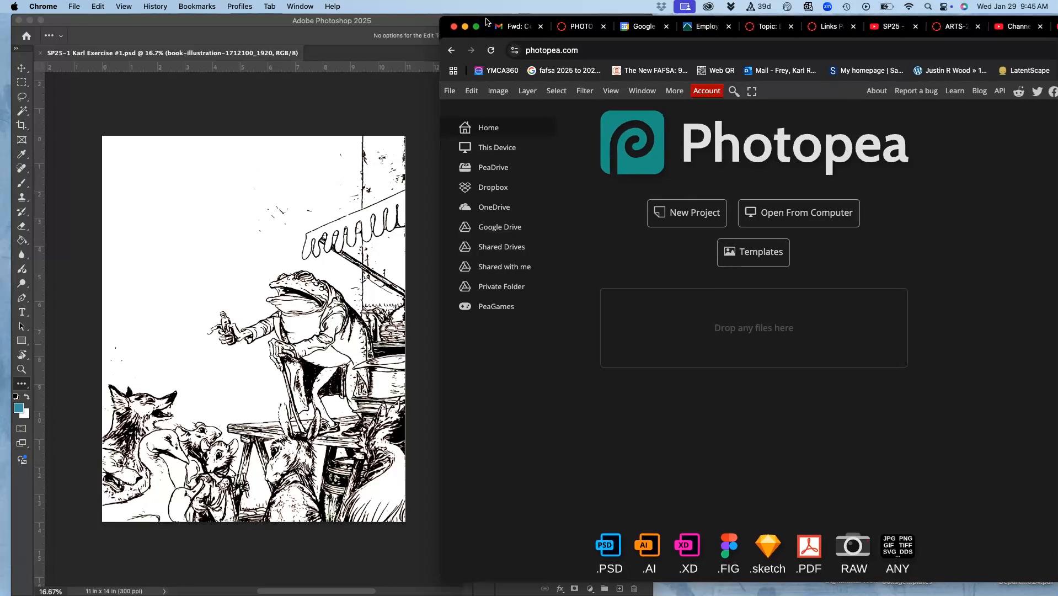
{"action": "key", "text": "ctrl+Up"}
{"action": "key", "text": "Right"}
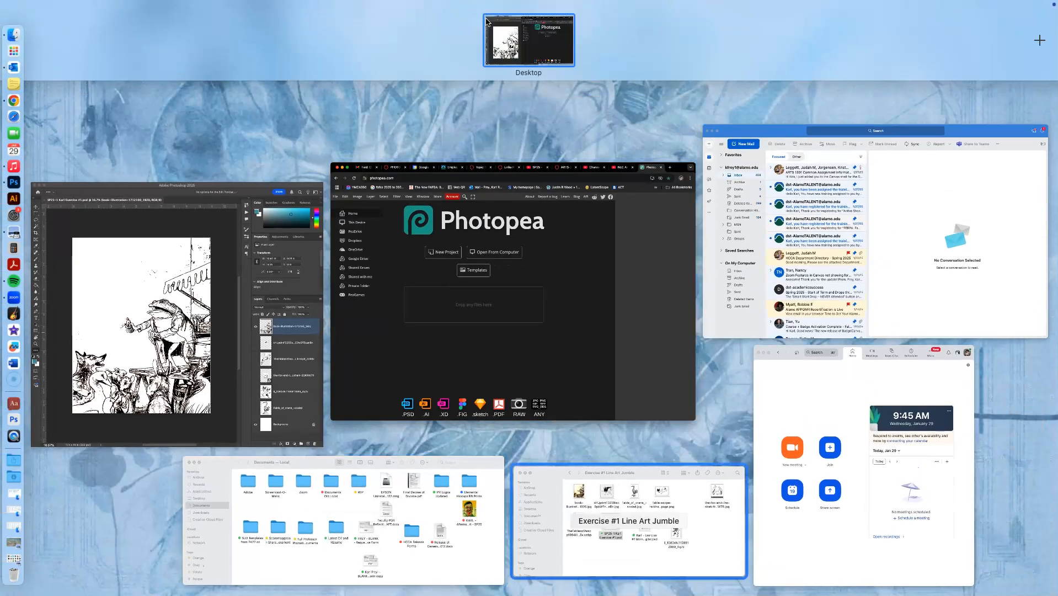
{"action": "key", "text": "Return"}
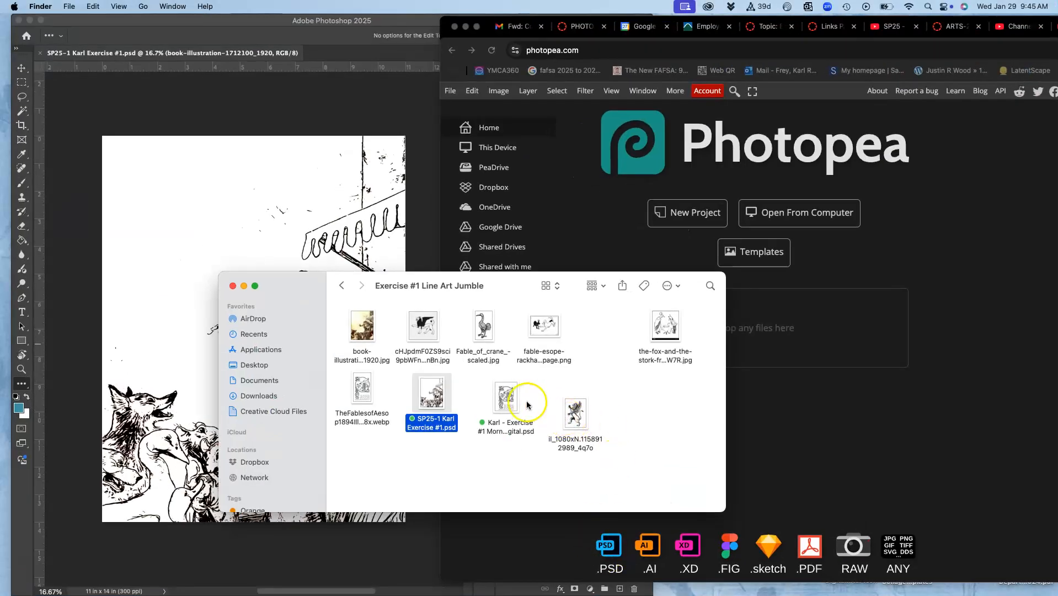
{"action": "left_click_drag", "start_coordinate": [507, 401], "coordinate": [781, 323]}
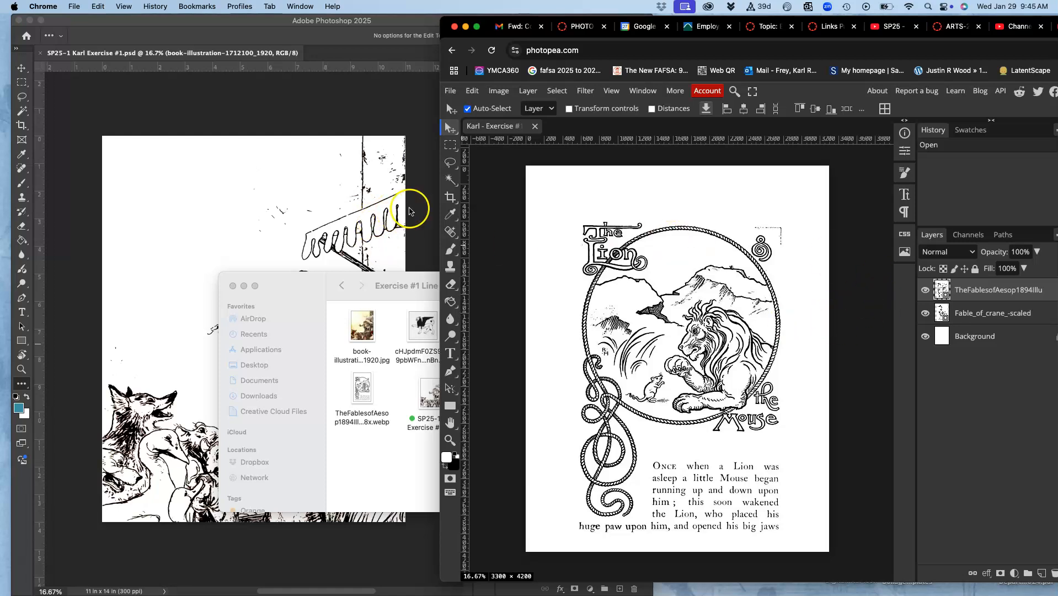
Step: Compare the layer stack of the Photoshop document with the layers of the PSD in Photopea
{"action": "left_click", "coordinate": [414, 208]}
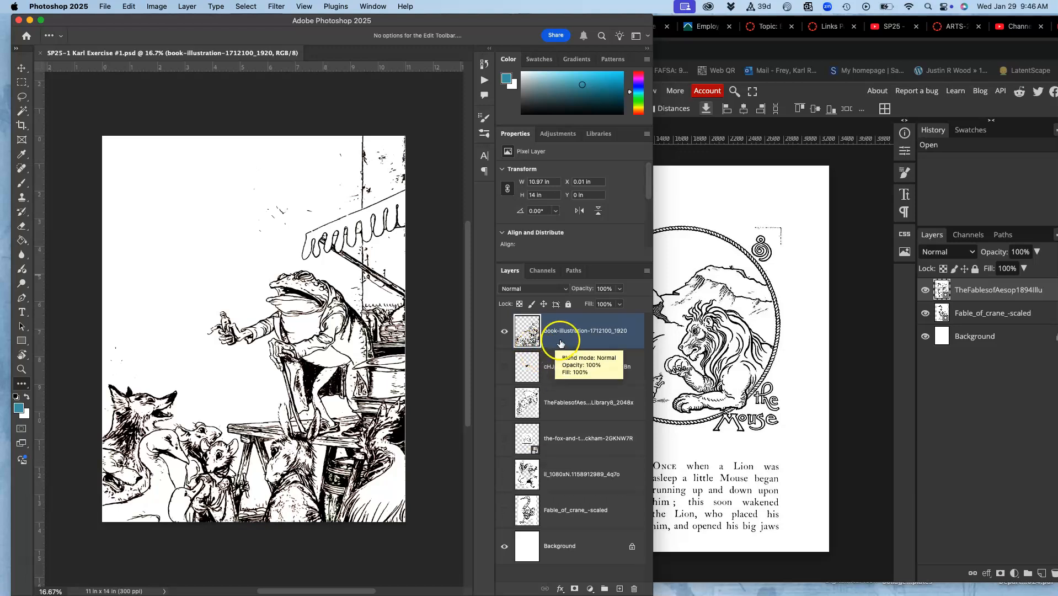
{"action": "left_click", "coordinate": [953, 377]}
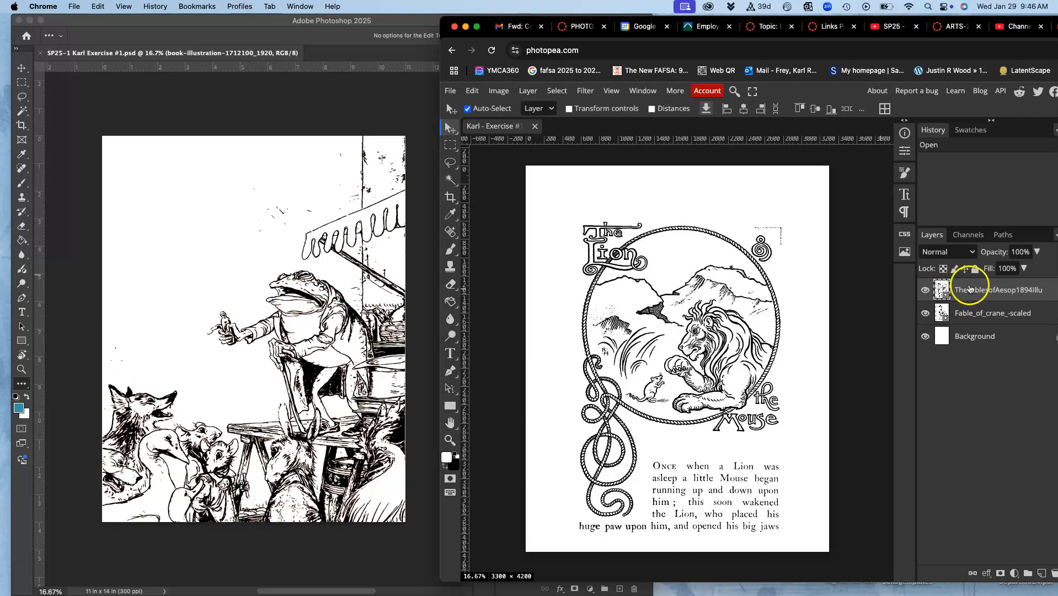
Step: Rasterize the TheFablesofAesop layer and erase a lassoed area around the "The Lion" title lettering, leaving nothing selected
{"action": "right_click", "coordinate": [982, 292]}
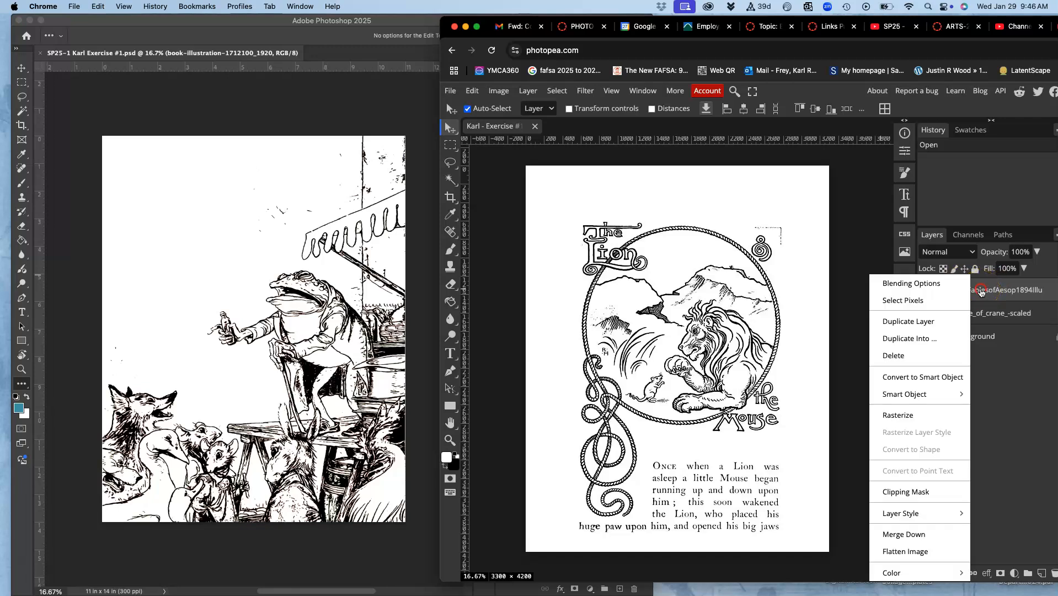
{"action": "left_click", "coordinate": [919, 415]}
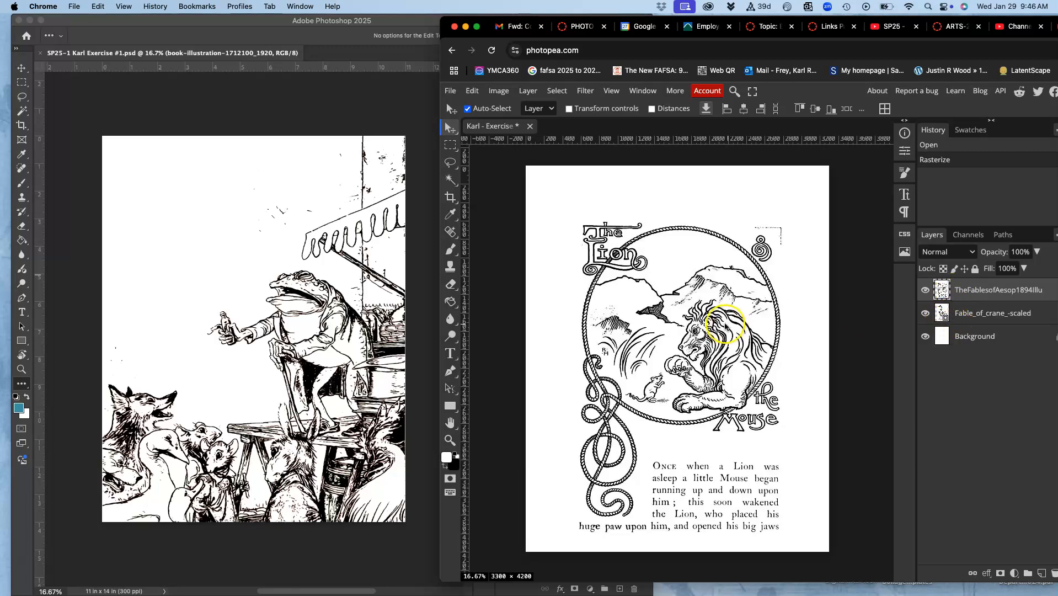
{"action": "left_click", "coordinate": [450, 161]}
{"action": "mouse_move", "coordinate": [621, 217]}
{"action": "left_mouse_down"}
{"action": "mouse_move", "coordinate": [563, 236]}
{"action": "mouse_move", "coordinate": [565, 294]}
{"action": "left_mouse_up"}
{"action": "mouse_move", "coordinate": [650, 297]}
{"action": "left_mouse_down"}
{"action": "mouse_move", "coordinate": [665, 250]}
{"action": "mouse_move", "coordinate": [649, 208]}
{"action": "left_mouse_up"}
{"action": "key", "text": "Delete"}
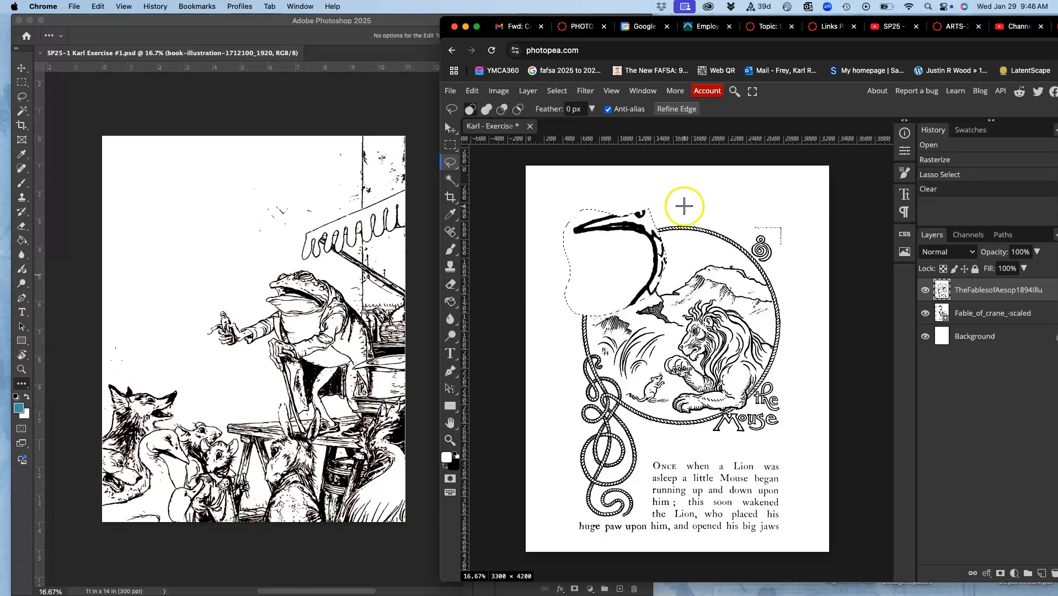
{"action": "left_click", "coordinate": [685, 208]}
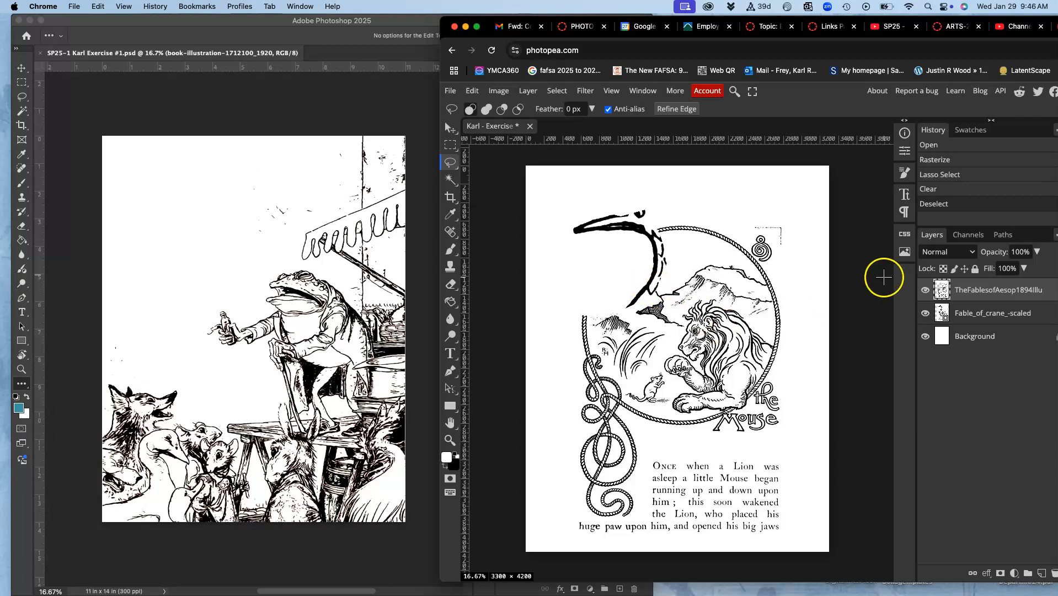
Step: Toggle the TheFablesofAesop layer's visibility to check what lies beneath, and set its blending mode to Multiply
{"action": "left_click", "coordinate": [925, 291]}
{"action": "left_click", "coordinate": [925, 291]}
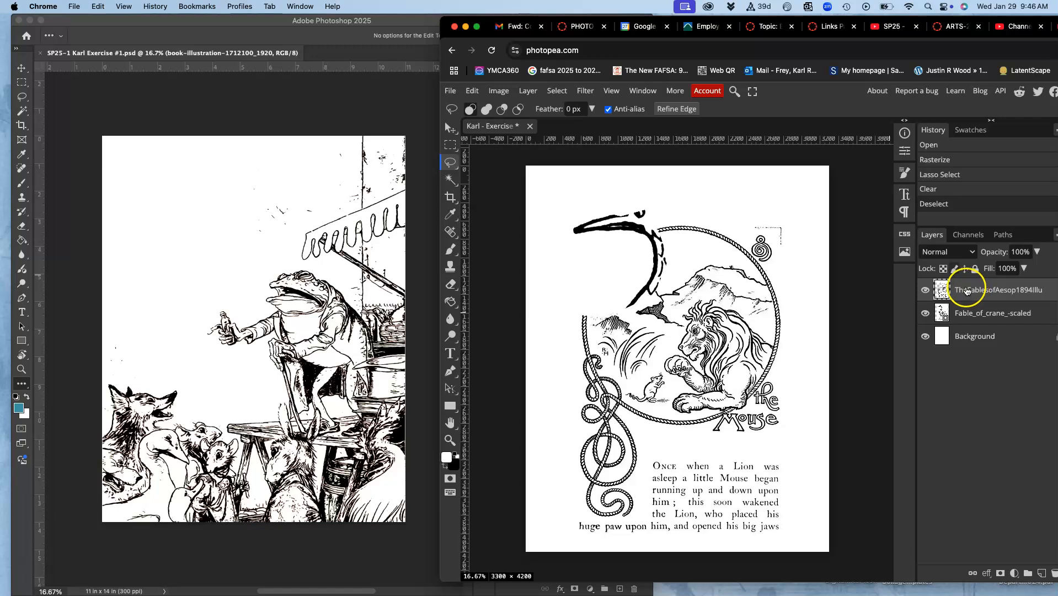
{"action": "left_click", "coordinate": [948, 253]}
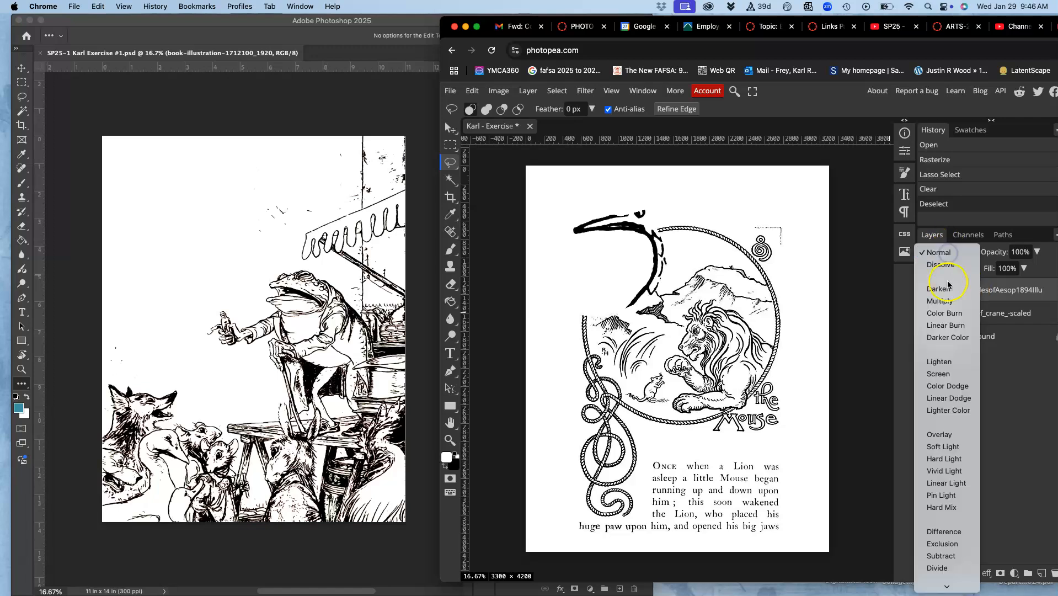
{"action": "left_click", "coordinate": [945, 302]}
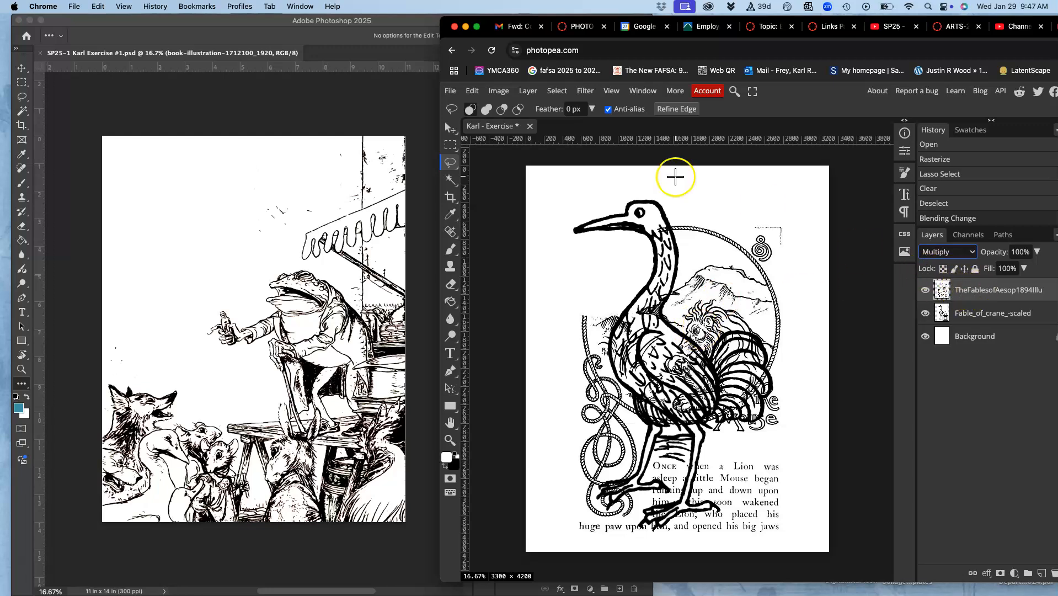
Step: Apply a Levels adjustment with the default values to the TheFablesofAesop layer
{"action": "left_click", "coordinate": [498, 91]}
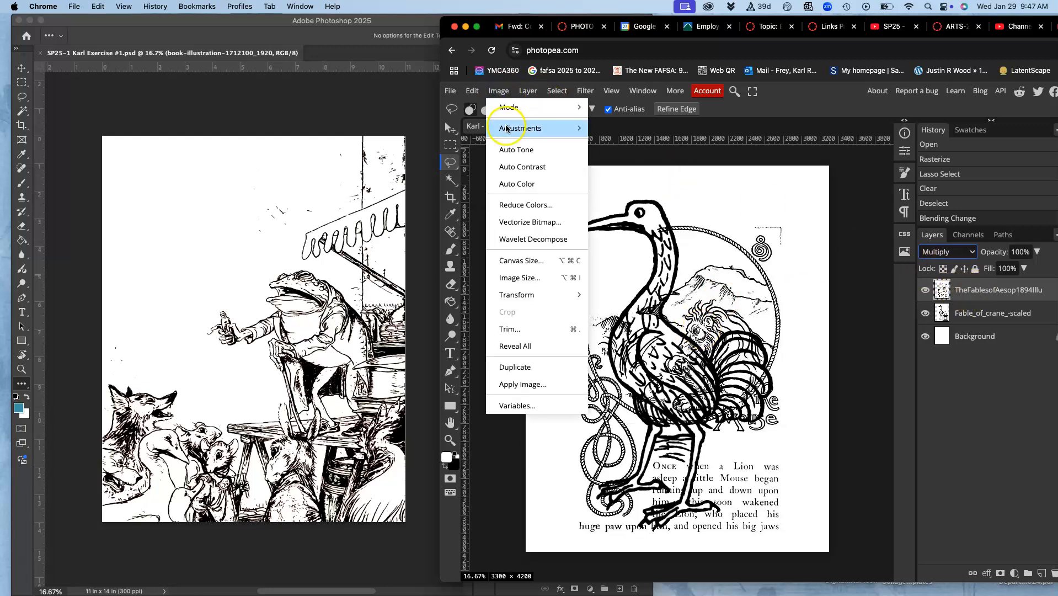
{"action": "mouse_move", "coordinate": [522, 128]}
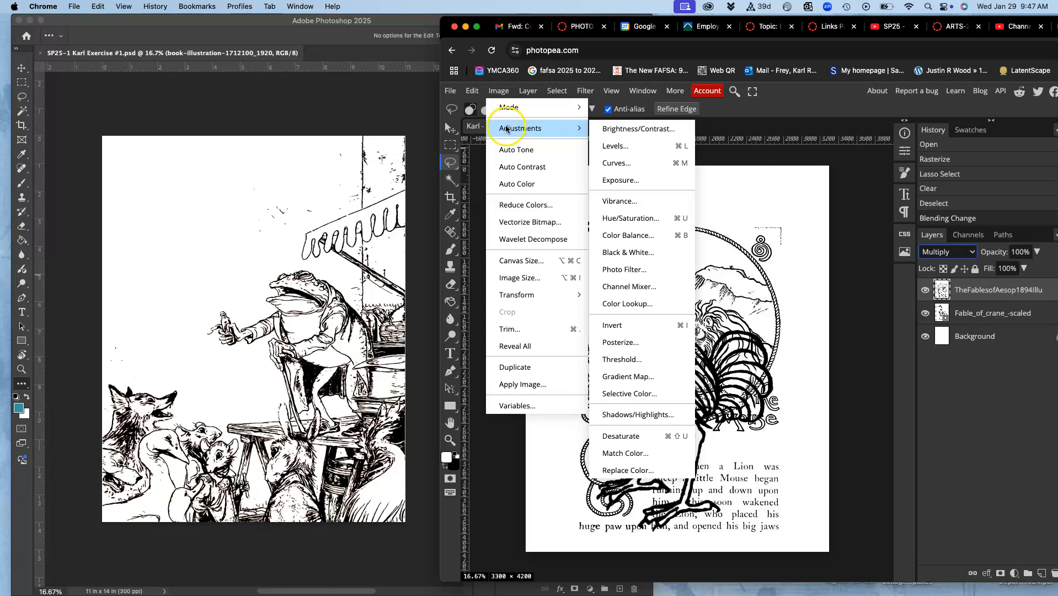
{"action": "left_click", "coordinate": [614, 146]}
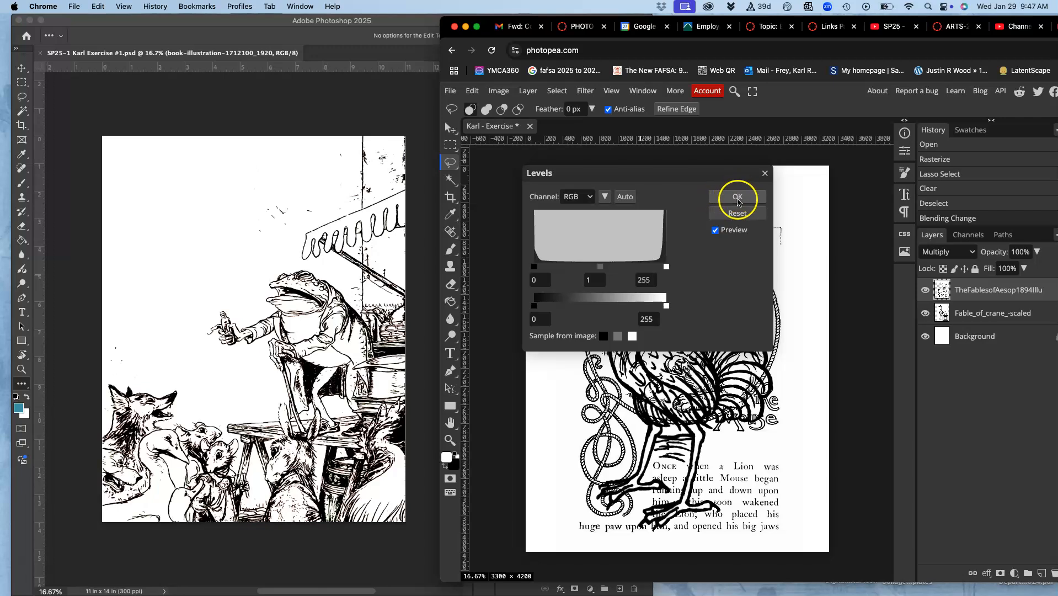
{"action": "left_click", "coordinate": [737, 196]}
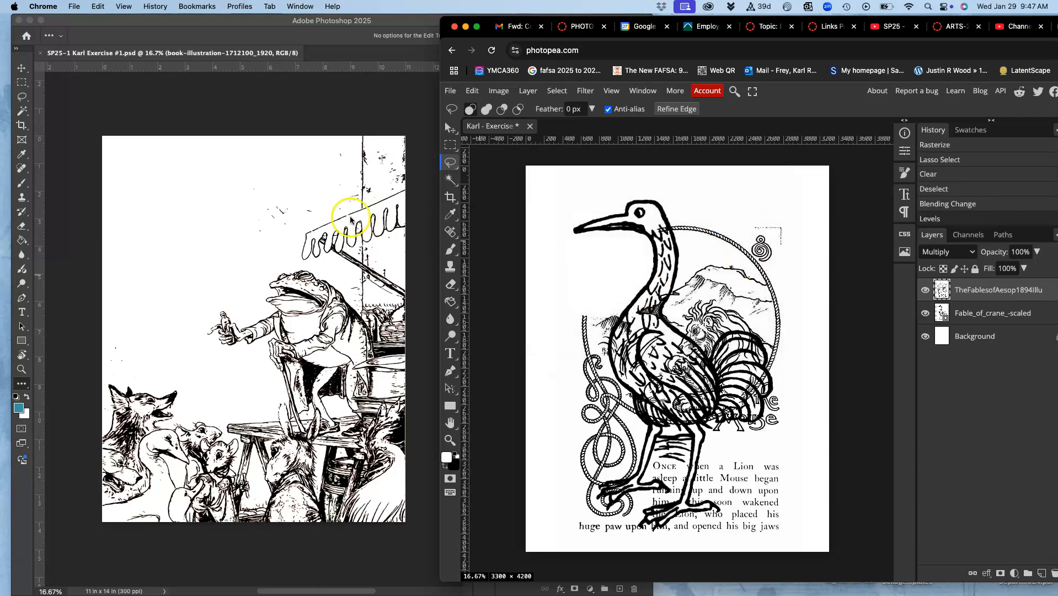
Step: Switch to Photoshop and show the history of the SP25-1 exercise document
{"action": "left_click", "coordinate": [248, 248]}
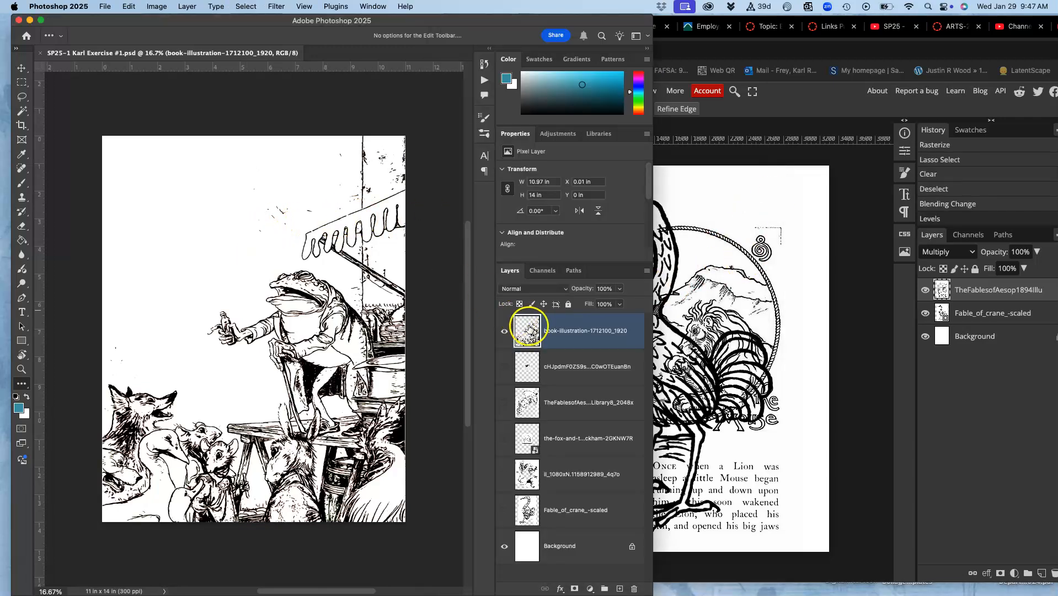
{"action": "left_click", "coordinate": [484, 65]}
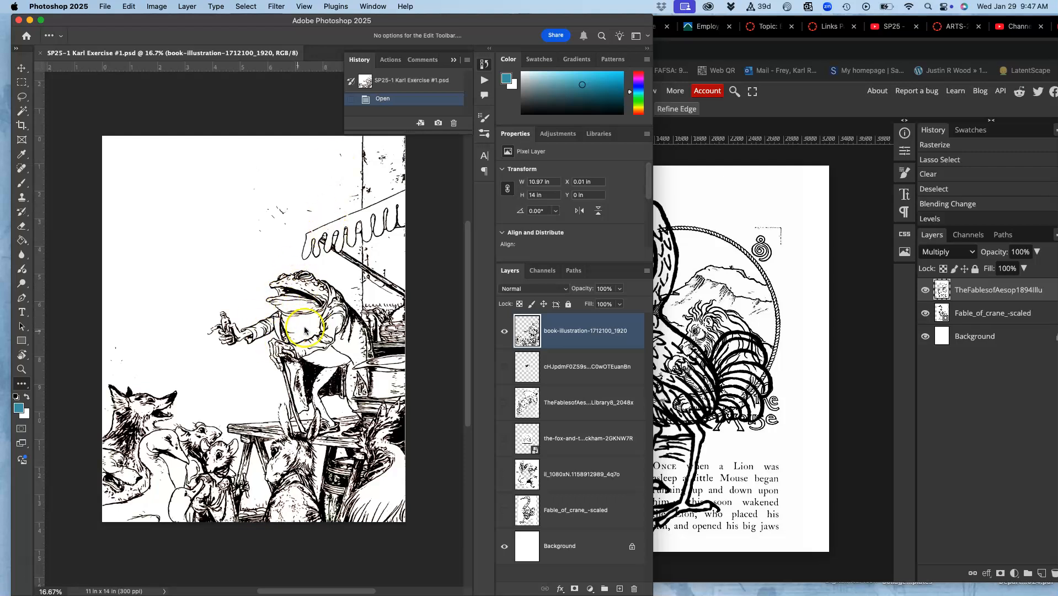
{"action": "mouse_move", "coordinate": [265, 20]}
{"action": "left_mouse_down"}
{"action": "mouse_move", "coordinate": [335, 34]}
{"action": "mouse_move", "coordinate": [527, 27]}
{"action": "mouse_move", "coordinate": [264, 20]}
{"action": "left_mouse_up"}
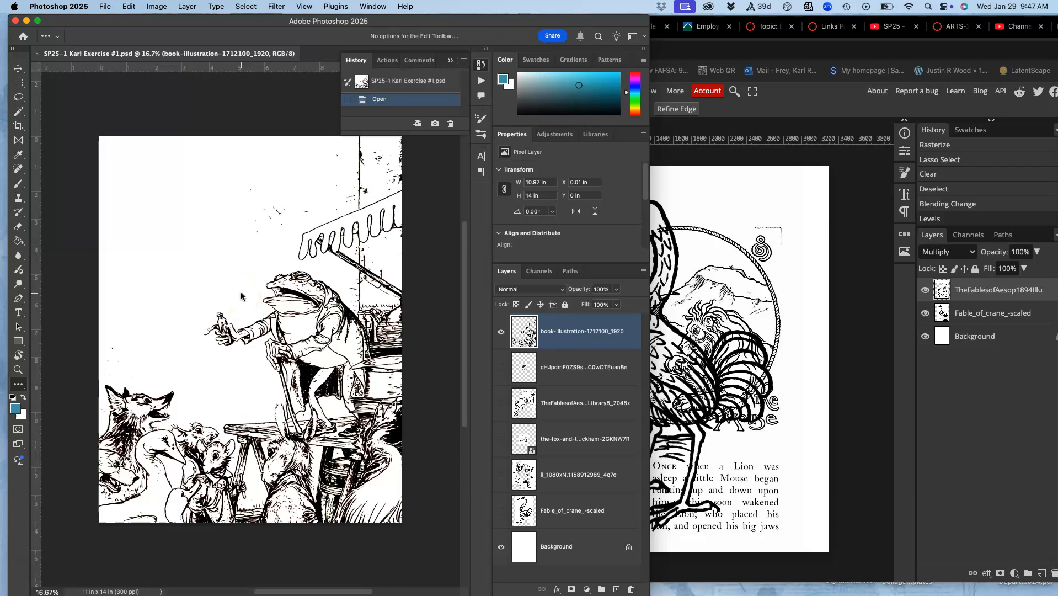
Step: Place the colour book-illustration JPG from the Exercise #1 Line Art Jumble Finder folder into the Photoshop document as an embedded smart object
{"action": "key", "text": "ctrl+Up"}
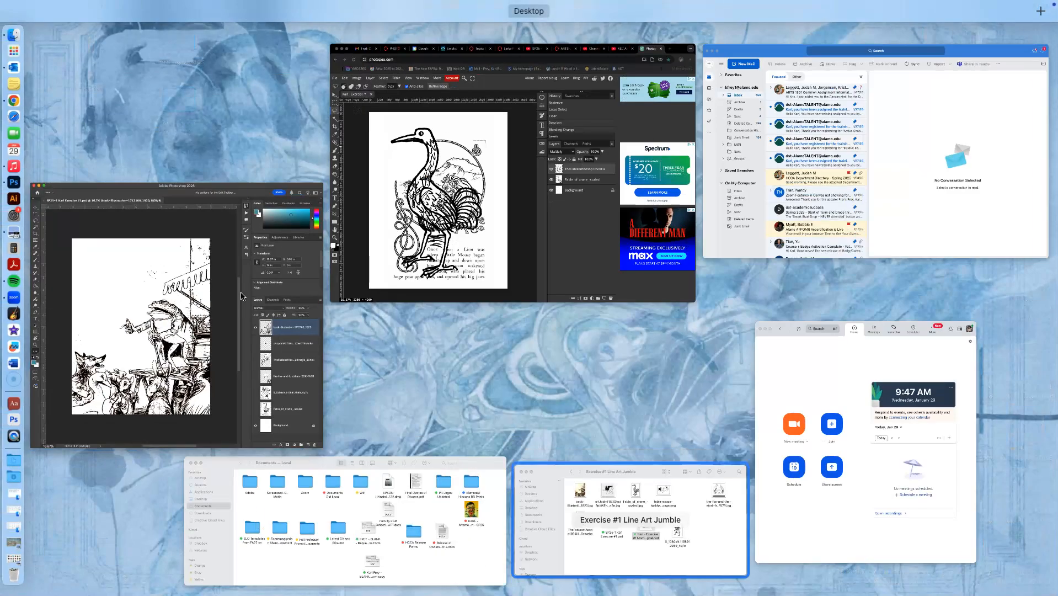
{"action": "left_click", "coordinate": [585, 530]}
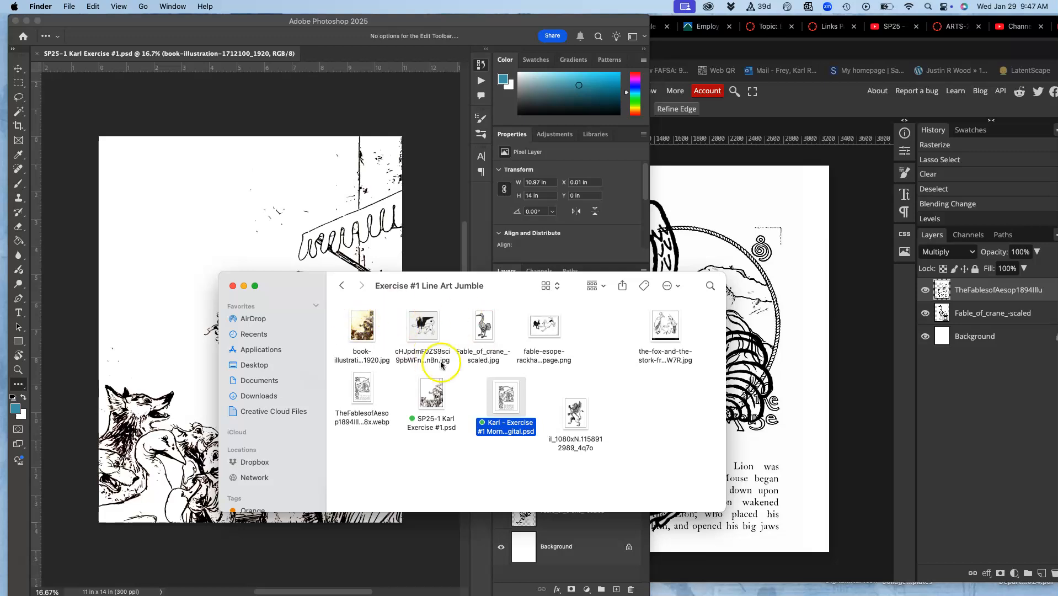
{"action": "left_click", "coordinate": [638, 389]}
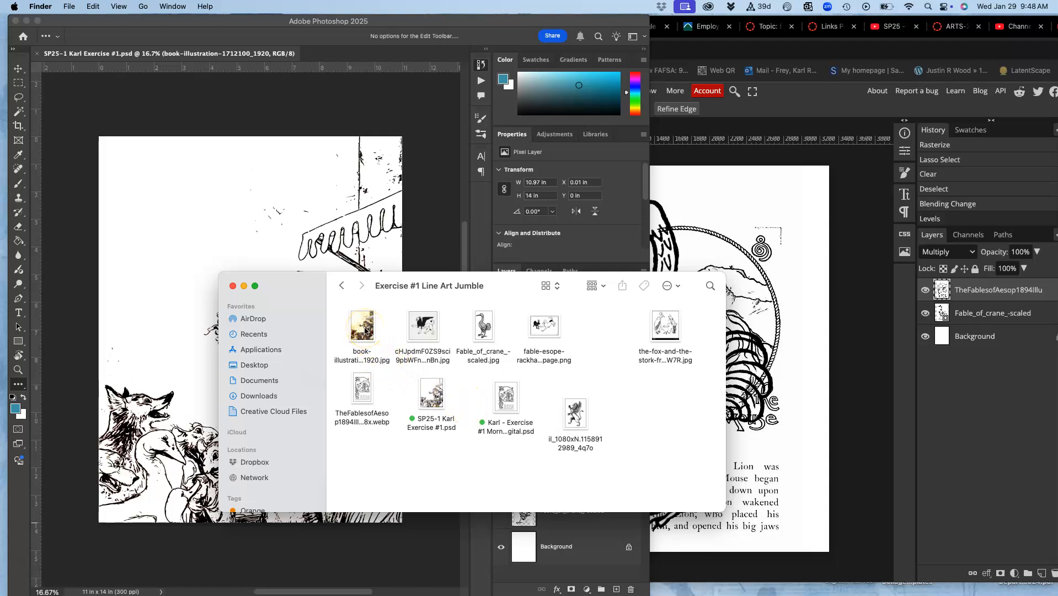
{"action": "left_click_drag", "start_coordinate": [364, 330], "coordinate": [248, 209]}
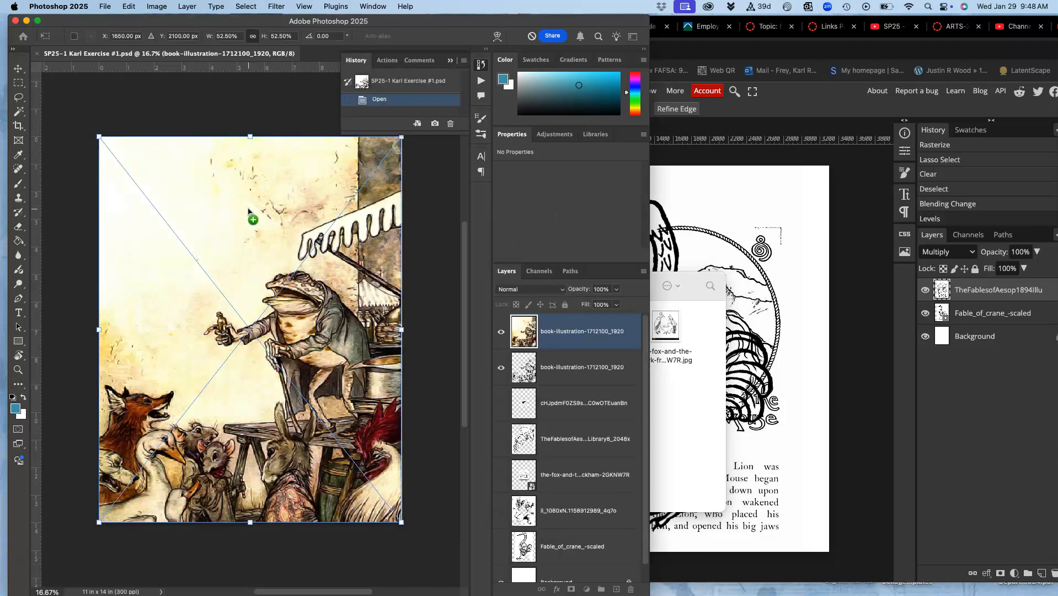
{"action": "key", "text": "Return"}
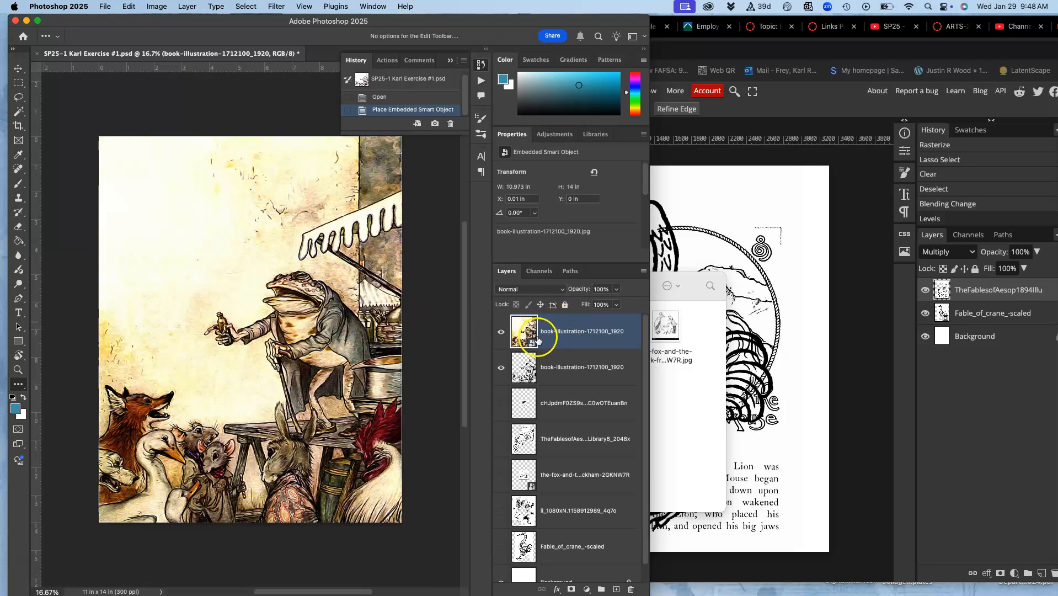
Step: Toggle the placed colour illustration's visibility to compare it with the line-art version underneath, leaving it visible
{"action": "left_click", "coordinate": [501, 332]}
{"action": "left_click", "coordinate": [501, 333]}
{"action": "left_click", "coordinate": [501, 333]}
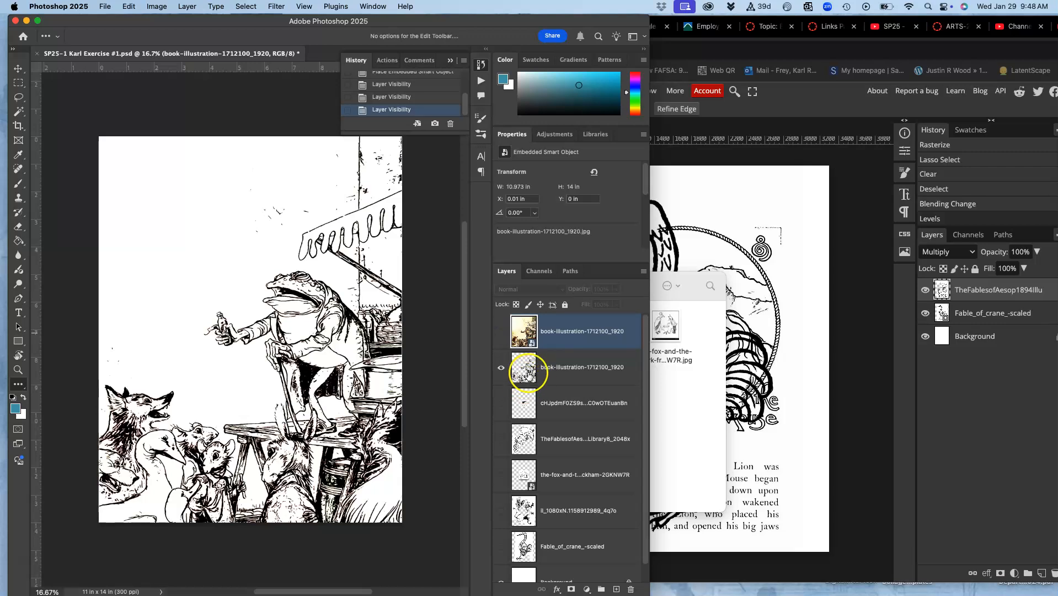
{"action": "left_click", "coordinate": [501, 332]}
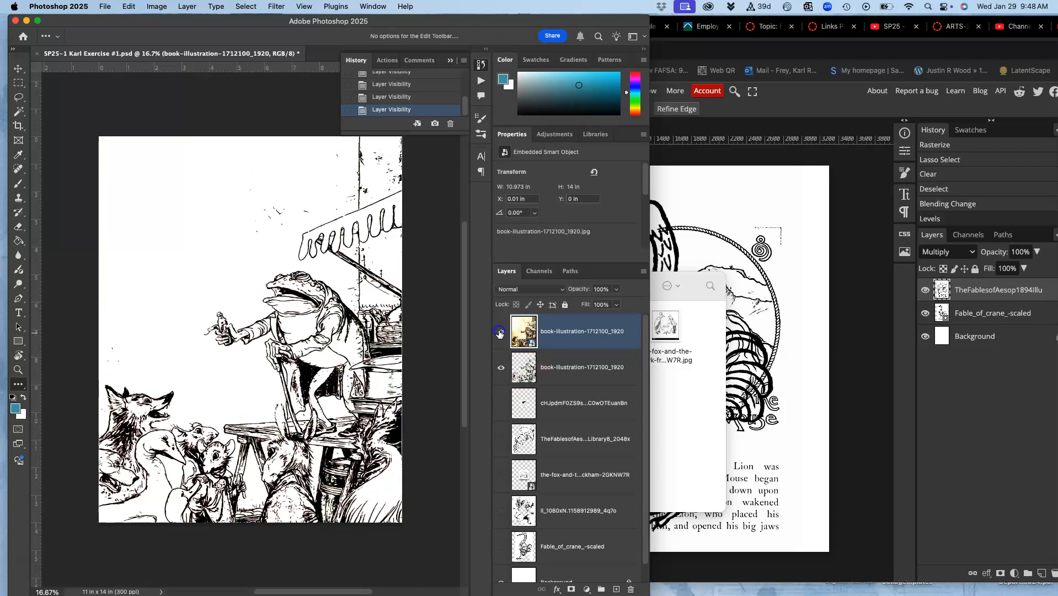
{"action": "left_click", "coordinate": [500, 332]}
{"action": "left_click", "coordinate": [500, 331]}
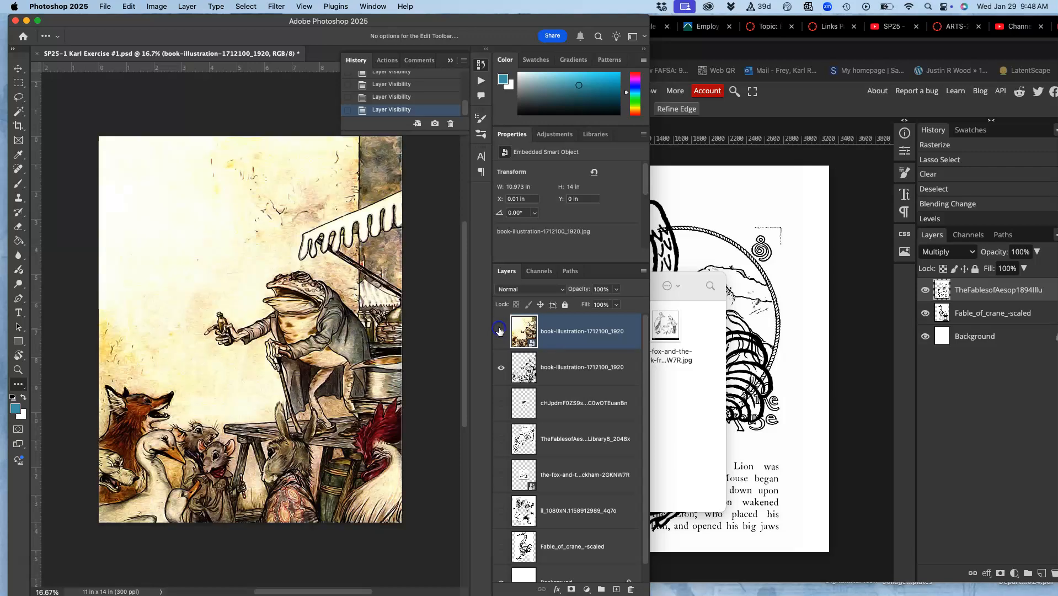
Step: Rasterize the placed colour illustration and apply Levels to it with input black at 86 and input white at 88
{"action": "right_click", "coordinate": [551, 330]}
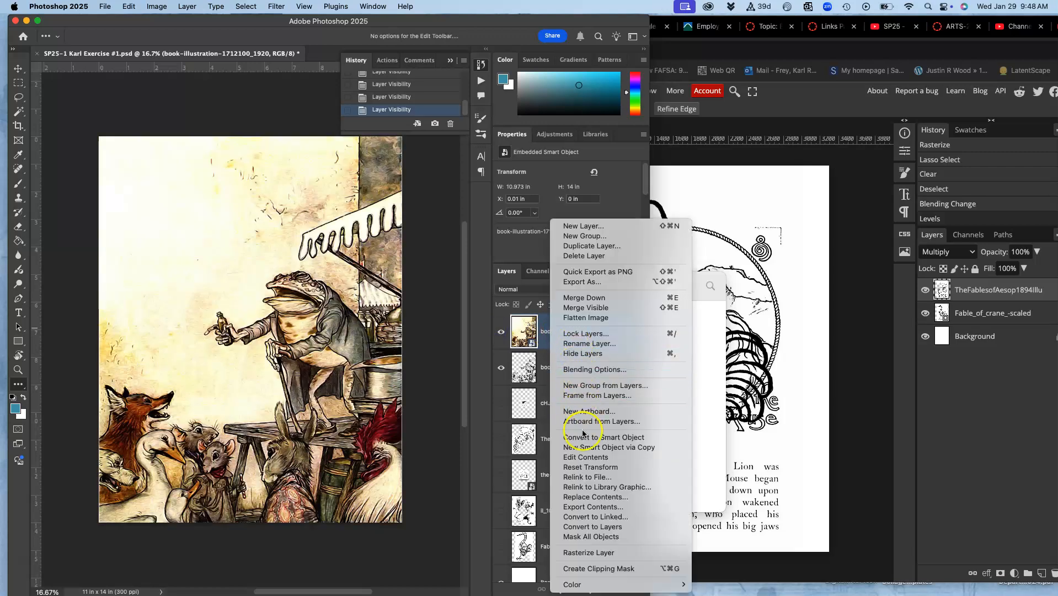
{"action": "left_click", "coordinate": [580, 552]}
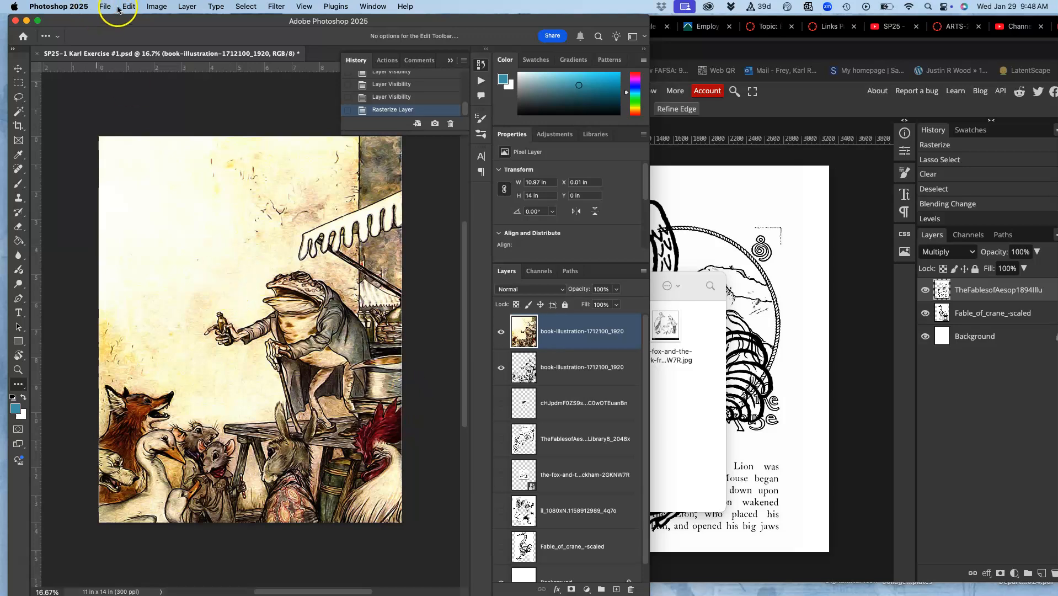
{"action": "left_click", "coordinate": [156, 7]}
{"action": "mouse_move", "coordinate": [162, 40]}
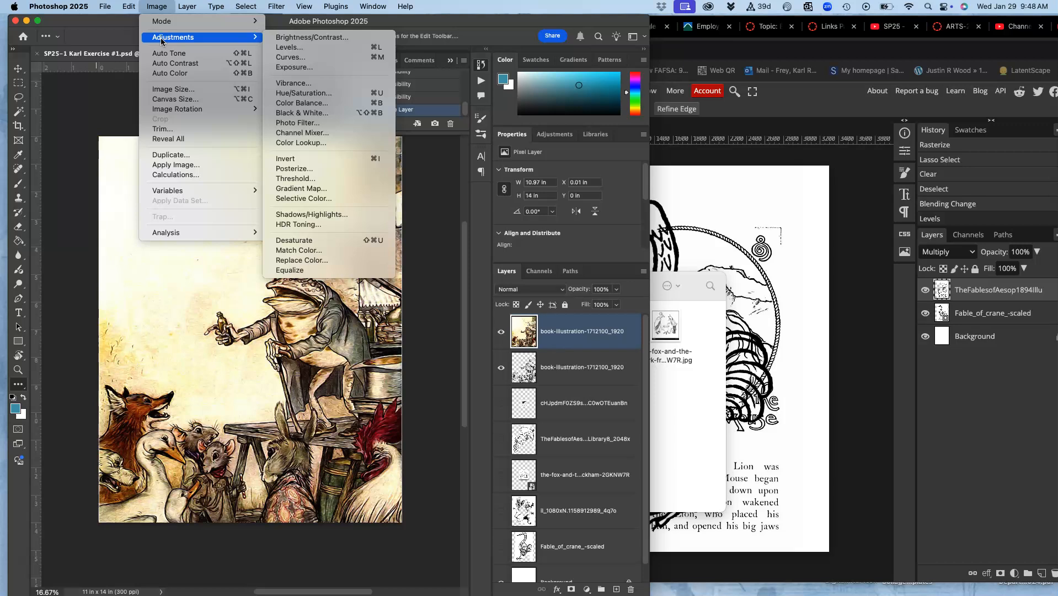
{"action": "left_click", "coordinate": [288, 48]}
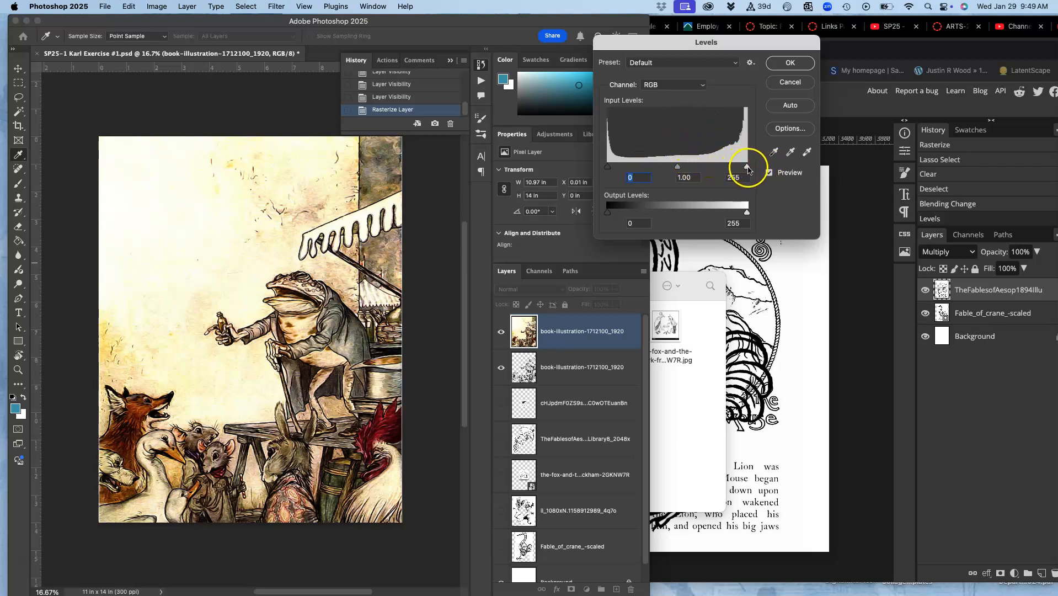
{"action": "left_click_drag", "start_coordinate": [747, 166], "coordinate": [710, 168]}
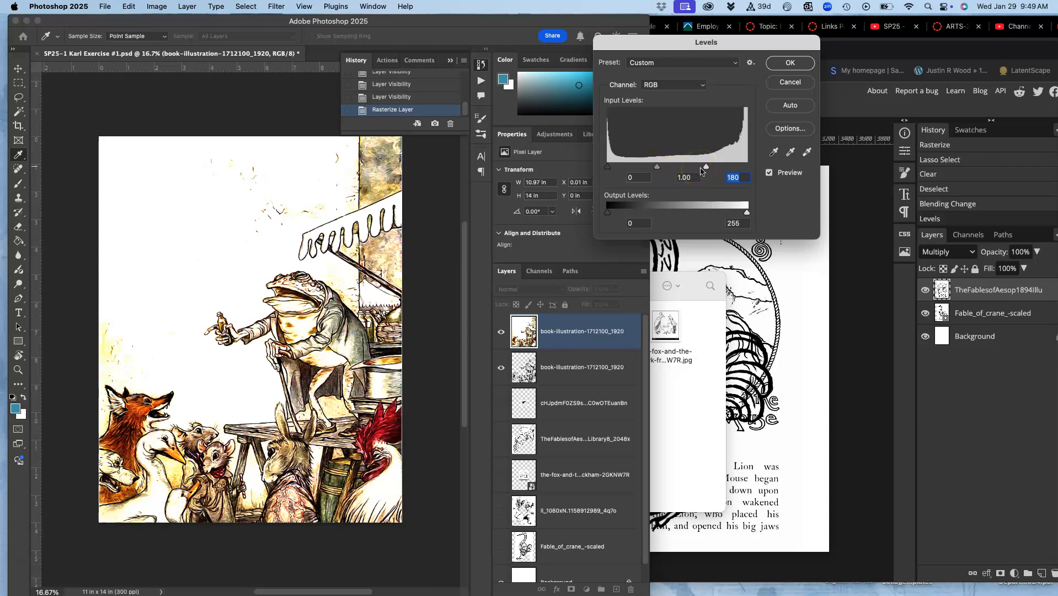
{"action": "left_click_drag", "start_coordinate": [707, 166], "coordinate": [678, 166]}
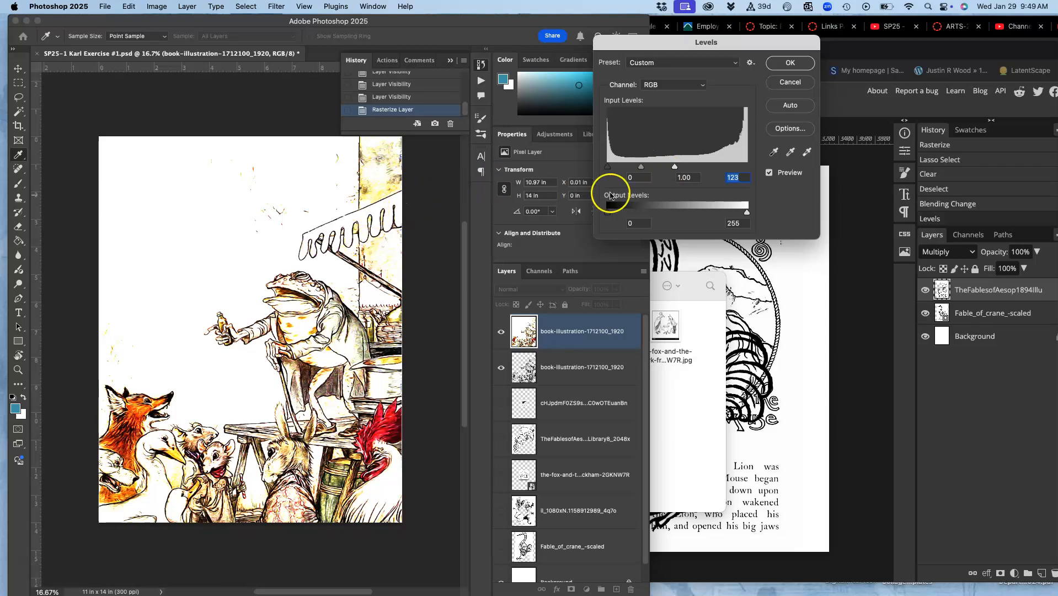
{"action": "left_click_drag", "start_coordinate": [675, 167], "coordinate": [671, 169]}
{"action": "left_click_drag", "start_coordinate": [615, 168], "coordinate": [673, 166]}
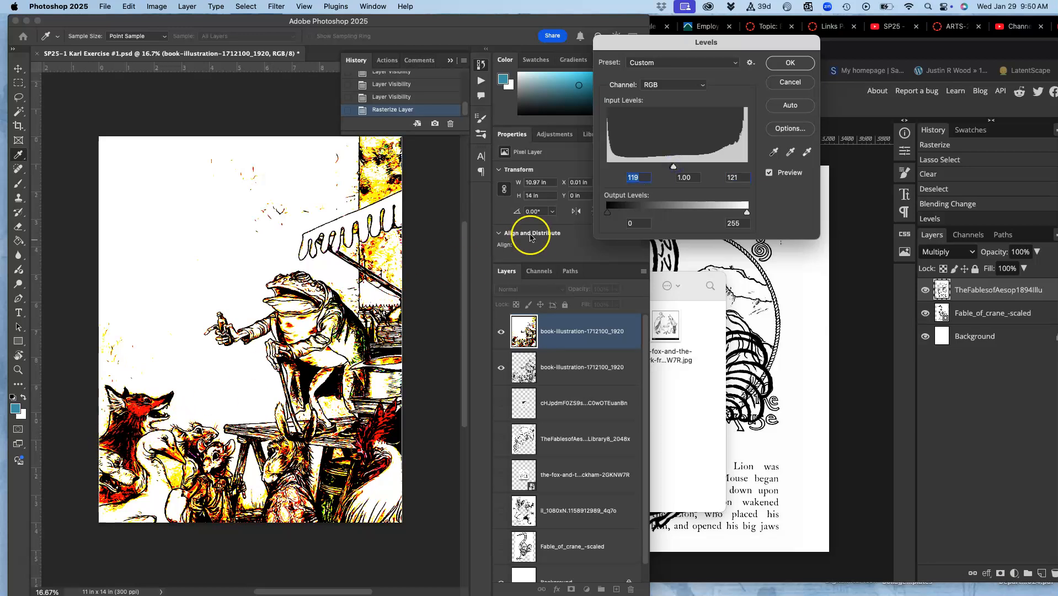
{"action": "left_click_drag", "start_coordinate": [674, 168], "coordinate": [655, 168]}
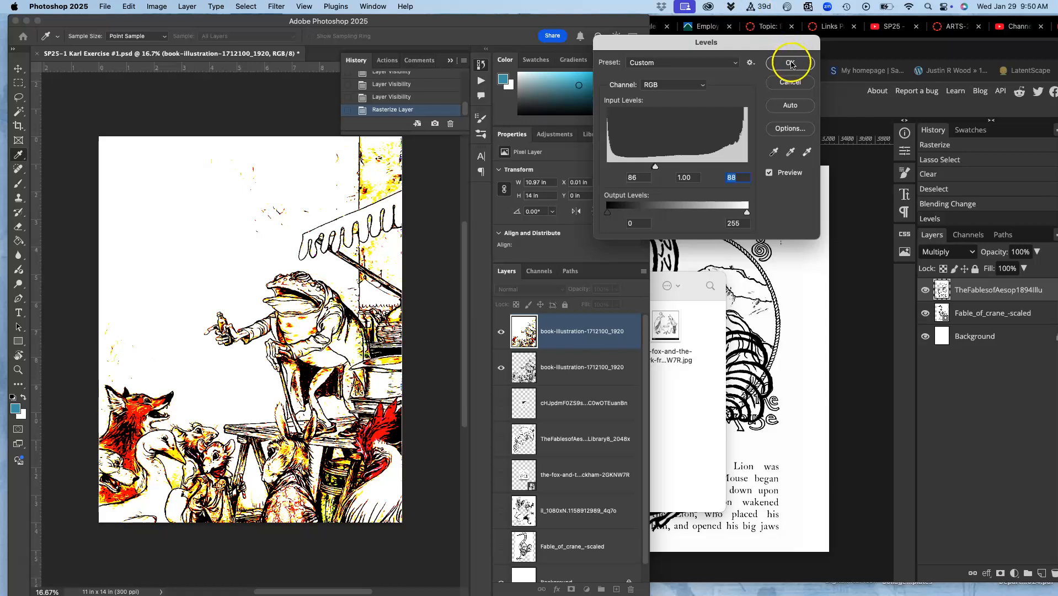
{"action": "left_click", "coordinate": [791, 63]}
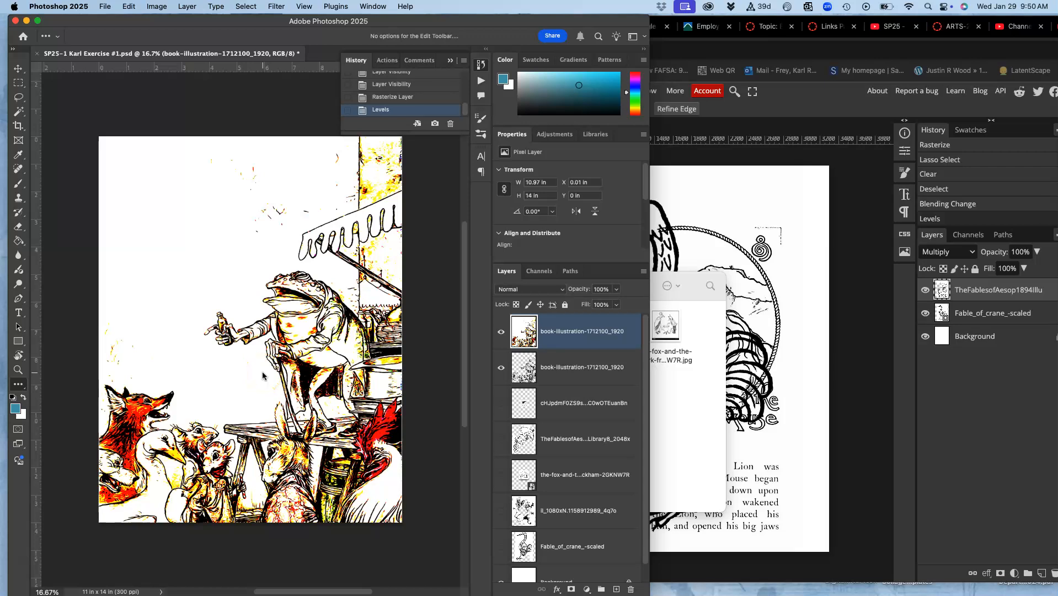
Step: Examine the frog's hands, legs and head at 100% for colour remaining between the black lines
{"action": "scroll", "coordinate": [262, 375], "scroll_direction": "up", "scroll_amount": 10}
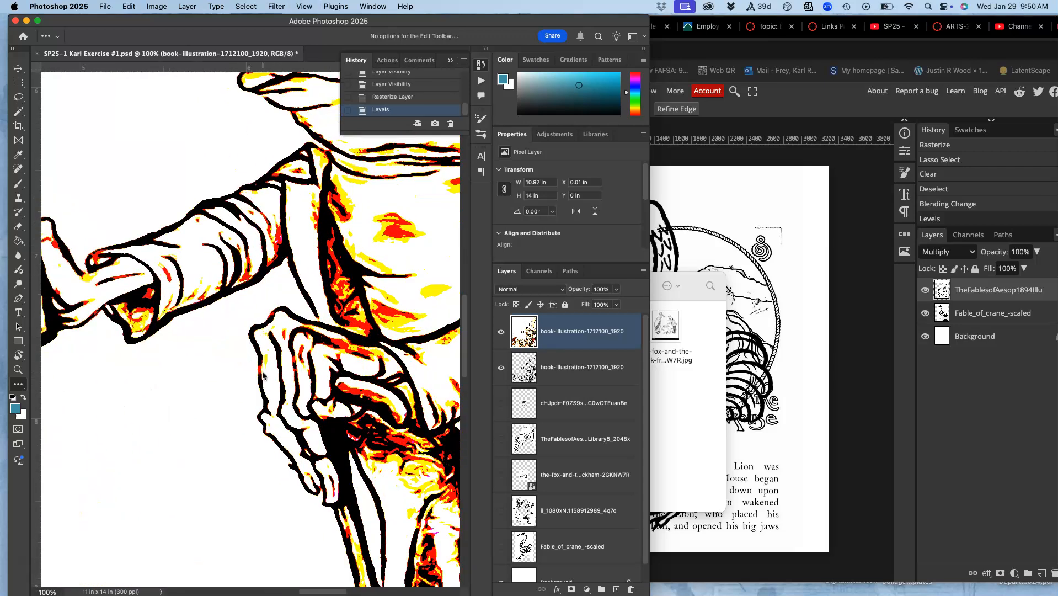
{"action": "scroll", "coordinate": [263, 375], "scroll_direction": "down", "scroll_amount": 5}
{"action": "scroll", "coordinate": [262, 375], "scroll_direction": "right", "scroll_amount": 6}
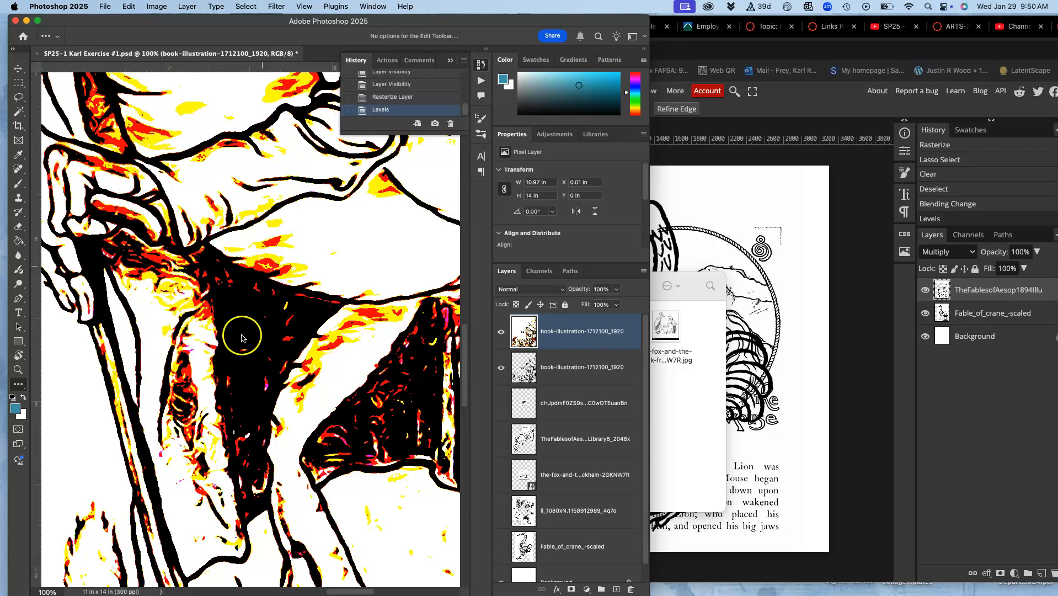
{"action": "scroll", "coordinate": [248, 353], "scroll_direction": "up", "scroll_amount": 10}
{"action": "scroll", "coordinate": [260, 359], "scroll_direction": "left", "scroll_amount": 3}
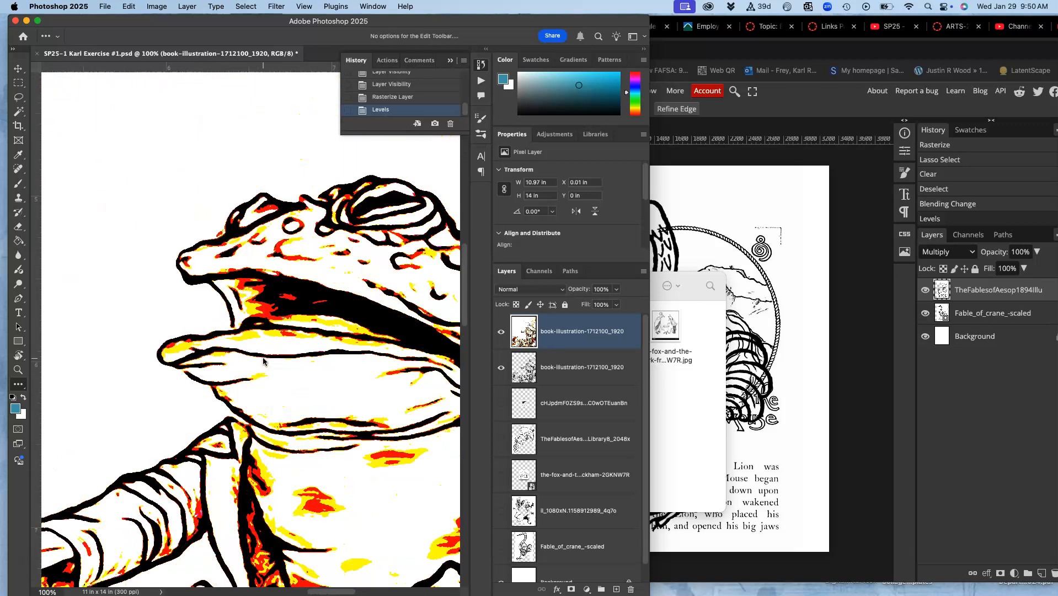
{"action": "scroll", "coordinate": [263, 362], "scroll_direction": "up", "scroll_amount": 3}
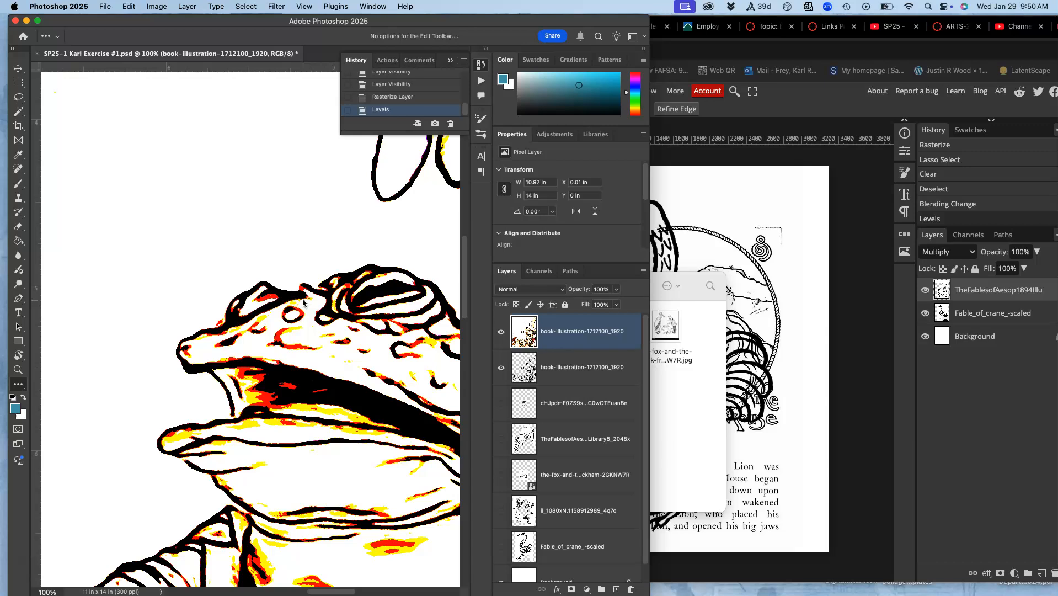
Step: Try clearing a lassoed area over the frog's head on the top layer, then undo the clearing and deselect
{"action": "left_click", "coordinate": [19, 97]}
{"action": "mouse_move", "coordinate": [255, 210]}
{"action": "left_mouse_down"}
{"action": "mouse_move", "coordinate": [202, 219]}
{"action": "mouse_move", "coordinate": [147, 283]}
{"action": "mouse_move", "coordinate": [207, 347]}
{"action": "mouse_move", "coordinate": [215, 373]}
{"action": "mouse_move", "coordinate": [400, 406]}
{"action": "mouse_move", "coordinate": [413, 301]}
{"action": "mouse_move", "coordinate": [317, 266]}
{"action": "mouse_move", "coordinate": [287, 245]}
{"action": "left_mouse_up"}
{"action": "key", "text": "Delete"}
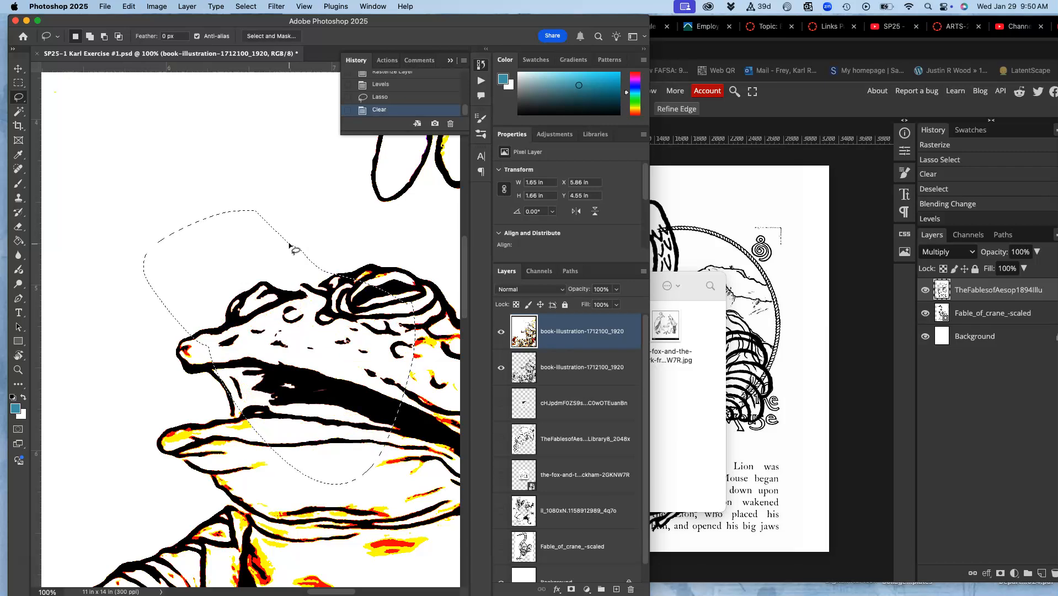
{"action": "key", "text": "super+z"}
{"action": "left_click", "coordinate": [266, 185]}
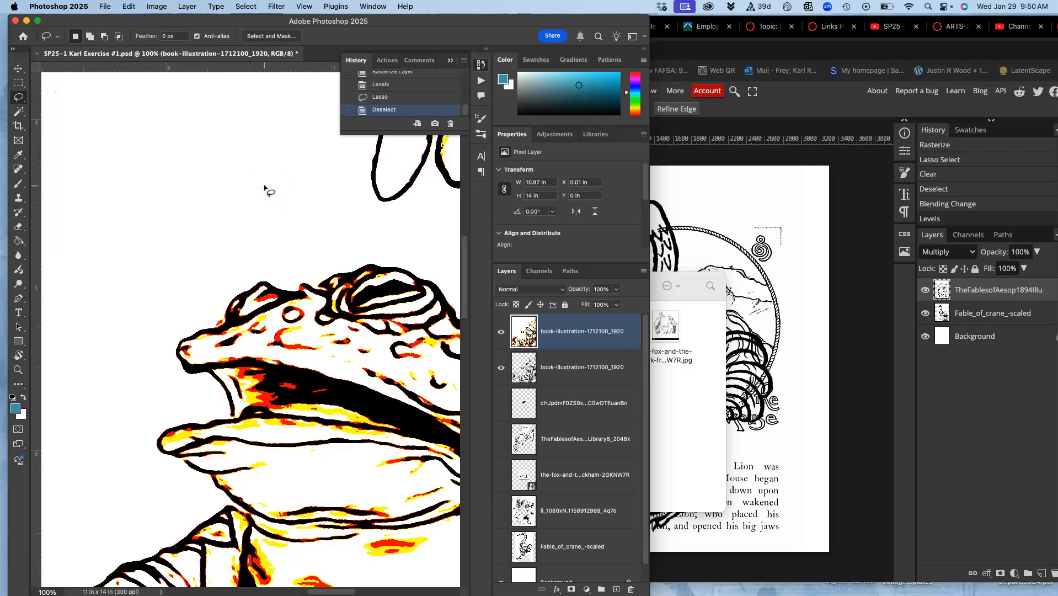
Step: Select the black linework throughout the colour book-illustration layer with the Magic Wand tool
{"action": "scroll", "coordinate": [266, 188], "scroll_direction": "down", "scroll_amount": 3}
{"action": "scroll", "coordinate": [266, 188], "scroll_direction": "right", "scroll_amount": 2}
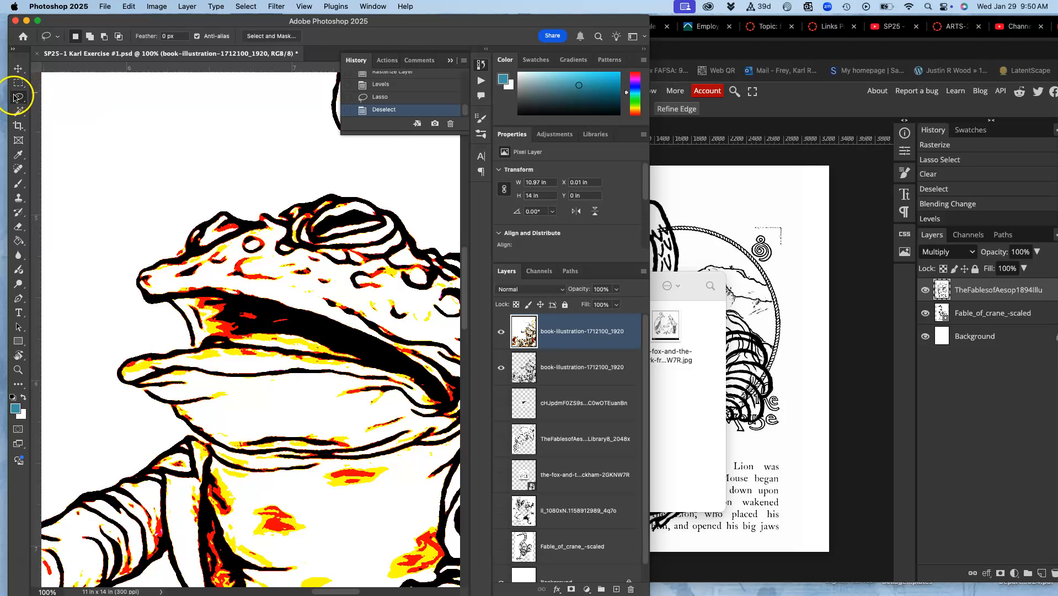
{"action": "left_click", "coordinate": [19, 112]}
{"action": "left_click_drag", "start_coordinate": [19, 112], "coordinate": [60, 133]}
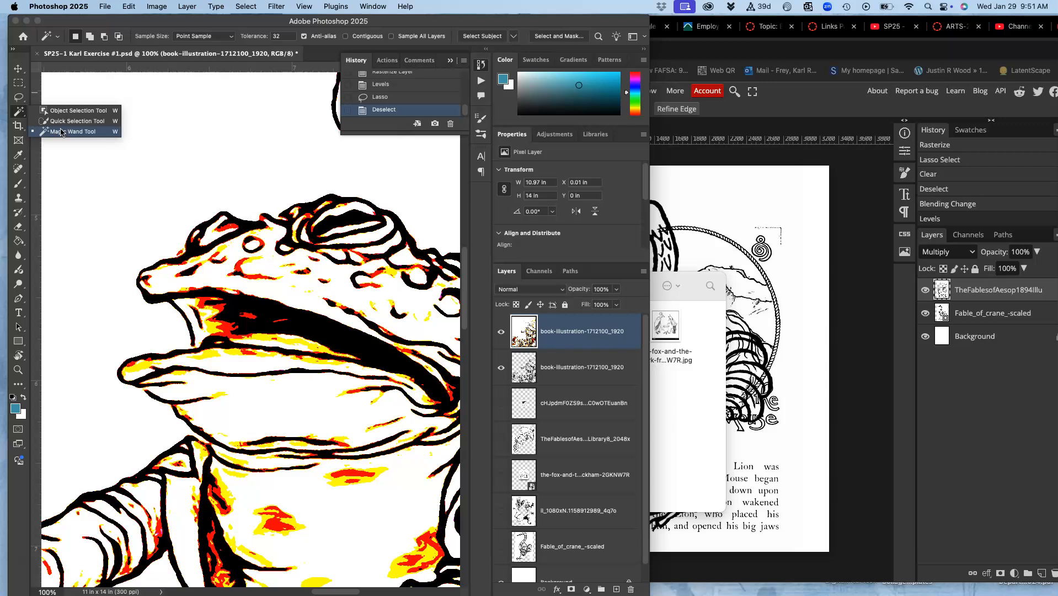
{"action": "left_click", "coordinate": [61, 112]}
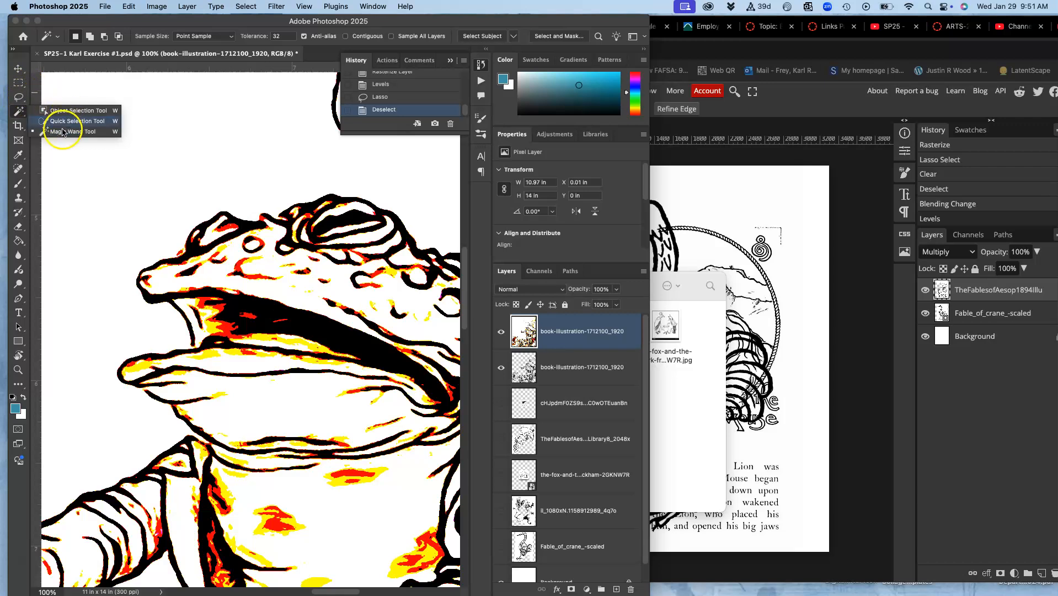
{"action": "left_click", "coordinate": [62, 132]}
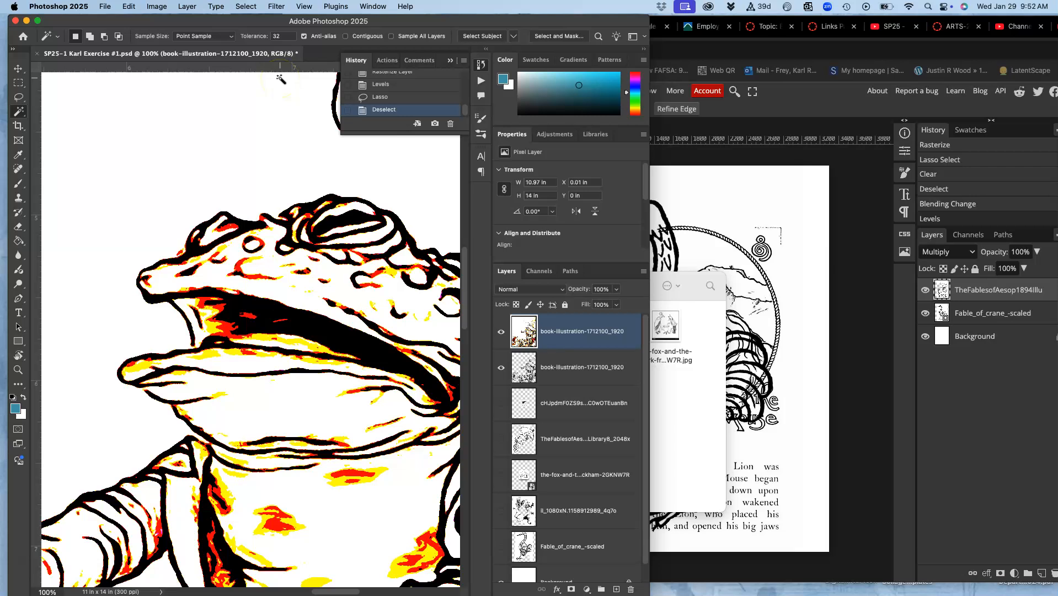
{"action": "left_click", "coordinate": [249, 226]}
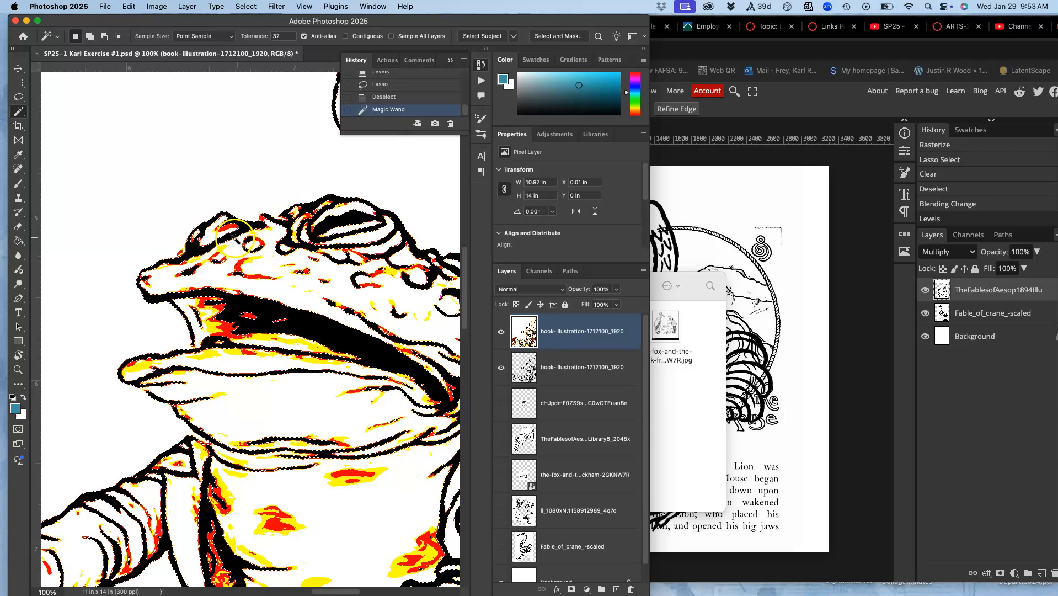
Step: Examine the black linework selection close up around the frog's mouth and across the whole illustration
{"action": "key", "text": "super+equal"}
{"action": "key", "text": "super+equal"}
{"action": "key", "text": "super+equal"}
{"action": "key", "text": "super+equal"}
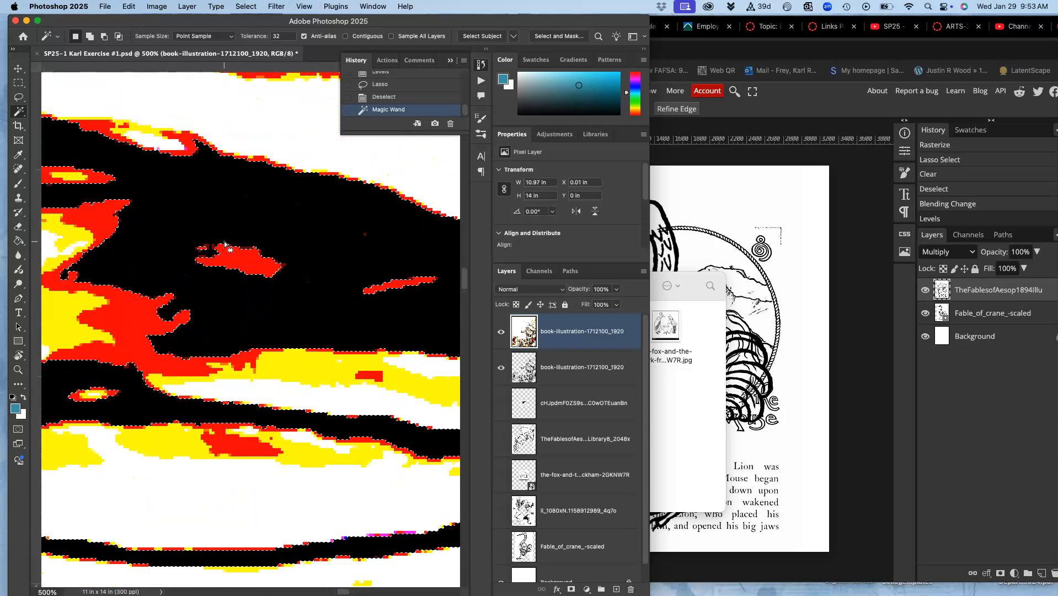
{"action": "key", "text": "super+minus"}
{"action": "key", "text": "super+minus"}
{"action": "key", "text": "super+minus"}
{"action": "key", "text": "super+minus"}
{"action": "key", "text": "super+minus"}
{"action": "key", "text": "super+minus"}
{"action": "key", "text": "super+minus"}
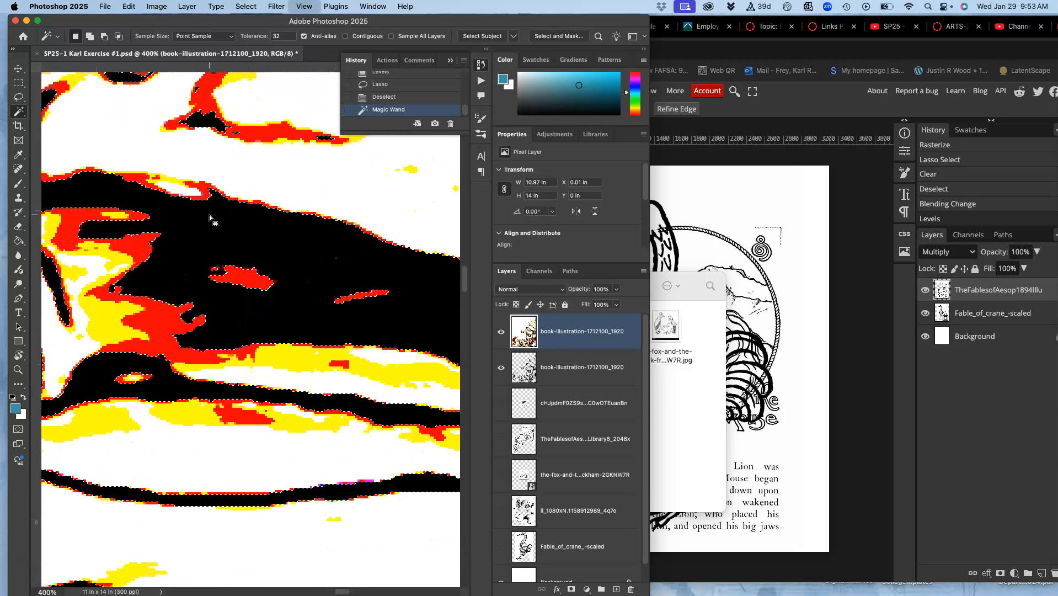
{"action": "scroll", "coordinate": [210, 219], "scroll_direction": "down", "scroll_amount": 3}
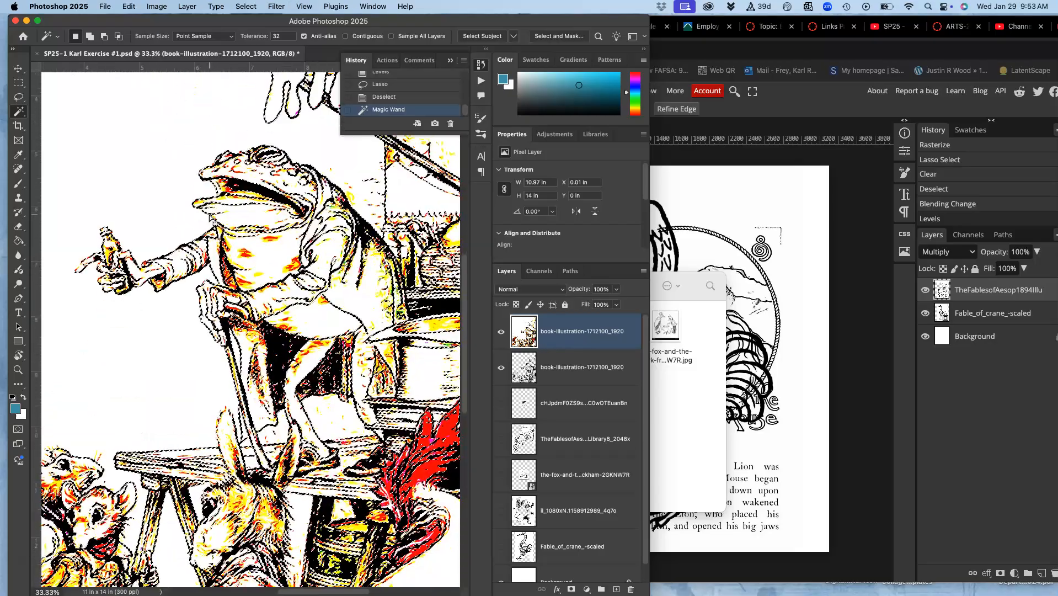
{"action": "key", "text": "super+equal"}
{"action": "key", "text": "super+minus"}
{"action": "key", "text": "super+minus"}
{"action": "key", "text": "super+minus"}
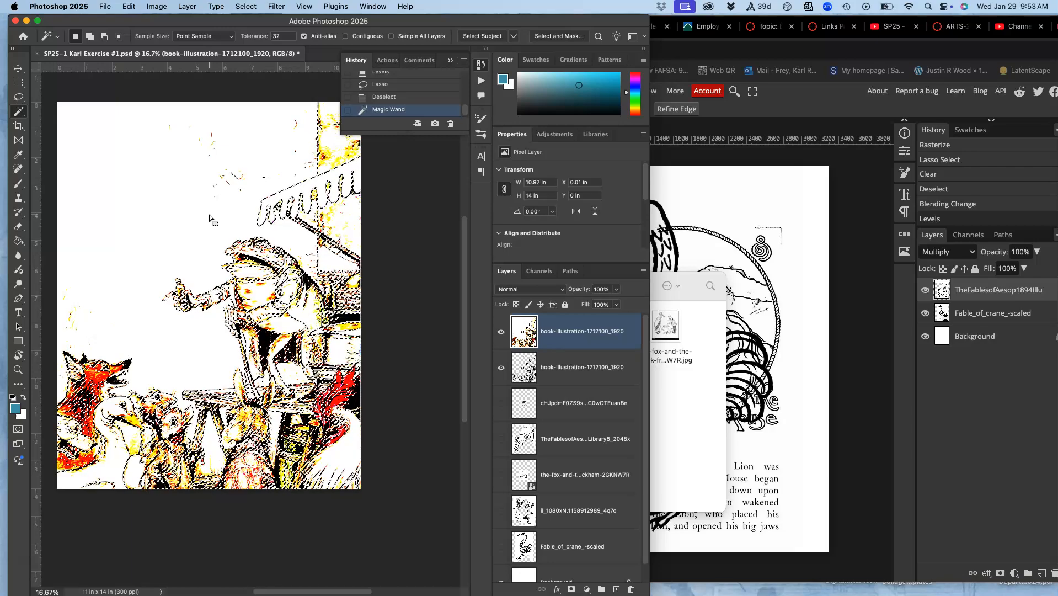
{"action": "key", "text": "super+equal"}
{"action": "key", "text": "super+equal"}
{"action": "key", "text": "super+equal"}
{"action": "scroll", "coordinate": [209, 215], "scroll_direction": "up", "scroll_amount": 6}
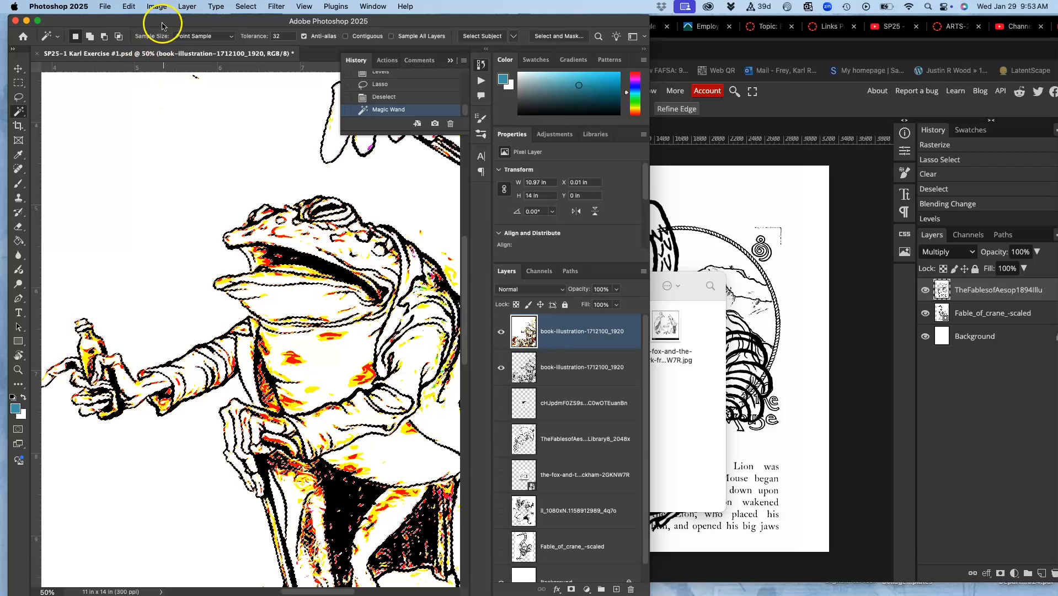
Step: Invert the linework selection and clear all coloured and white areas from the colour illustration layer
{"action": "left_click", "coordinate": [247, 6]}
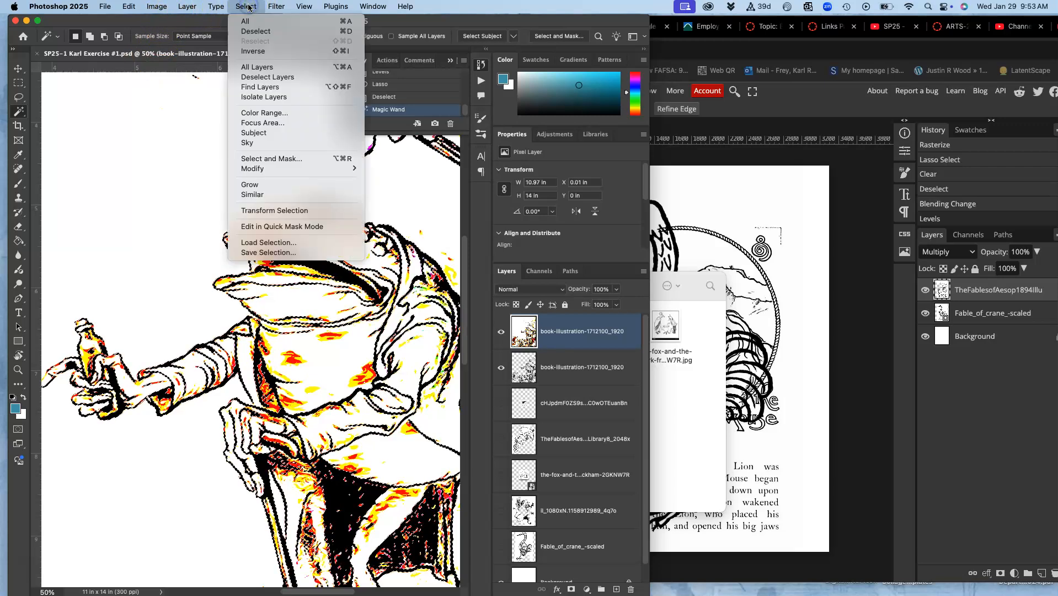
{"action": "left_click", "coordinate": [262, 53]}
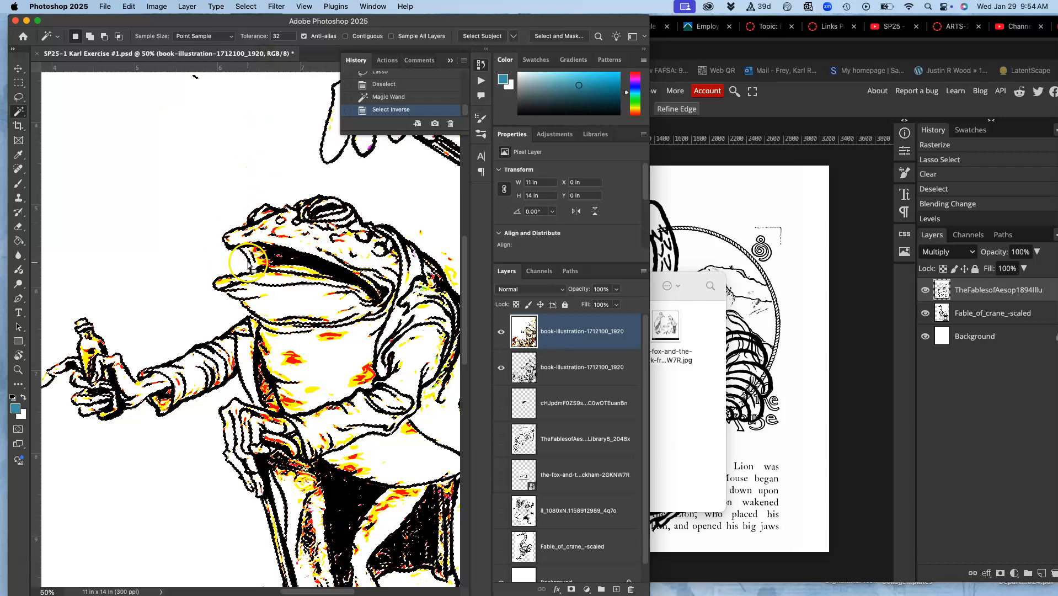
{"action": "scroll", "coordinate": [201, 261], "scroll_direction": "left", "scroll_amount": 10}
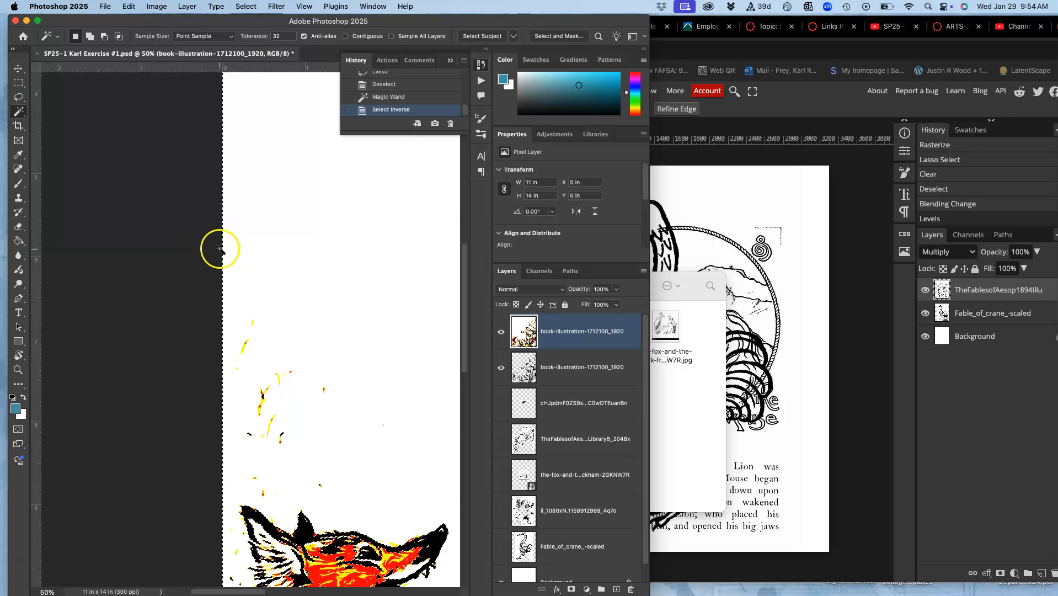
{"action": "scroll", "coordinate": [287, 236], "scroll_direction": "right", "scroll_amount": 10}
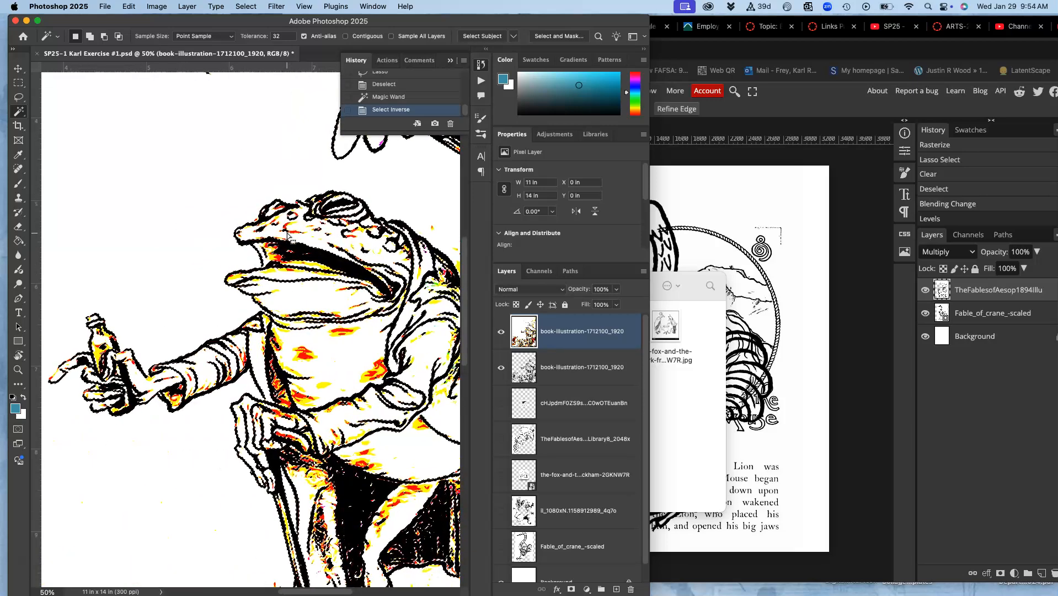
{"action": "key", "text": "Delete"}
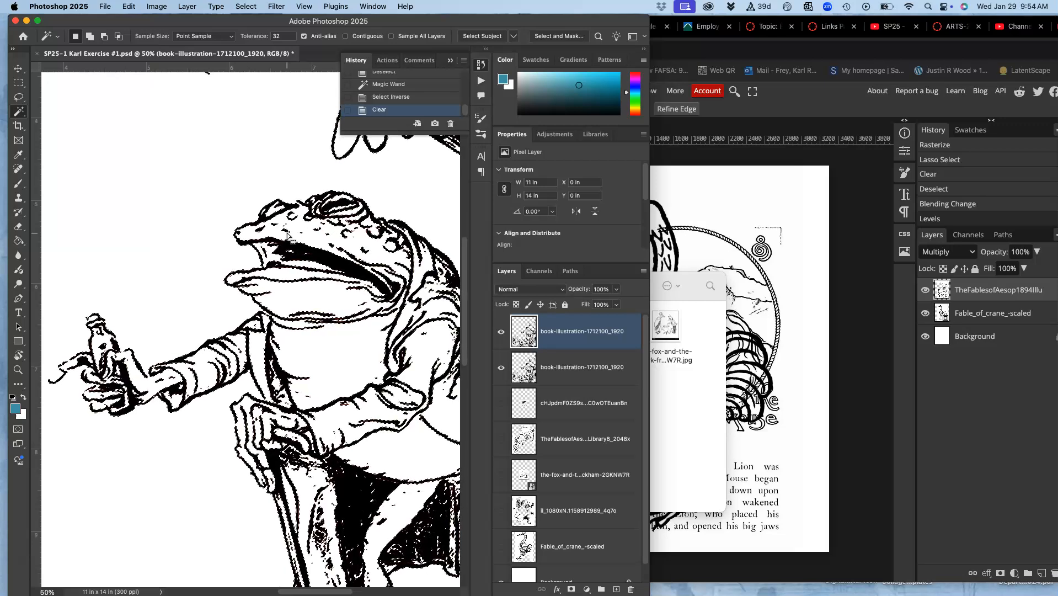
{"action": "left_click", "coordinate": [244, 257]}
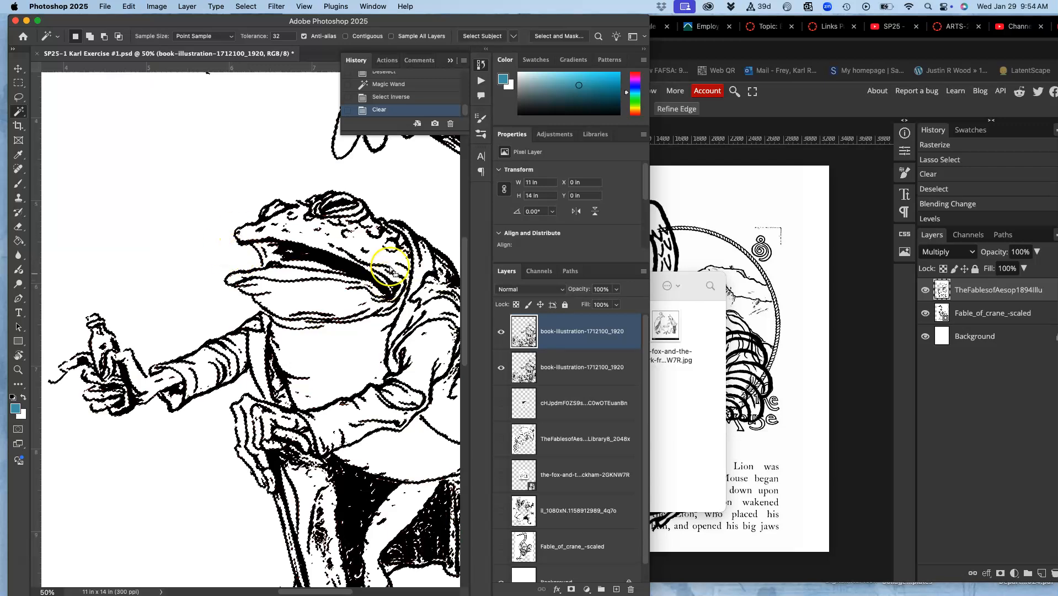
Step: Revert the clearing, the inversion and the earlier wand selection, and reselect the illustration's black linework with the Magic Wand
{"action": "key", "text": "super+z"}
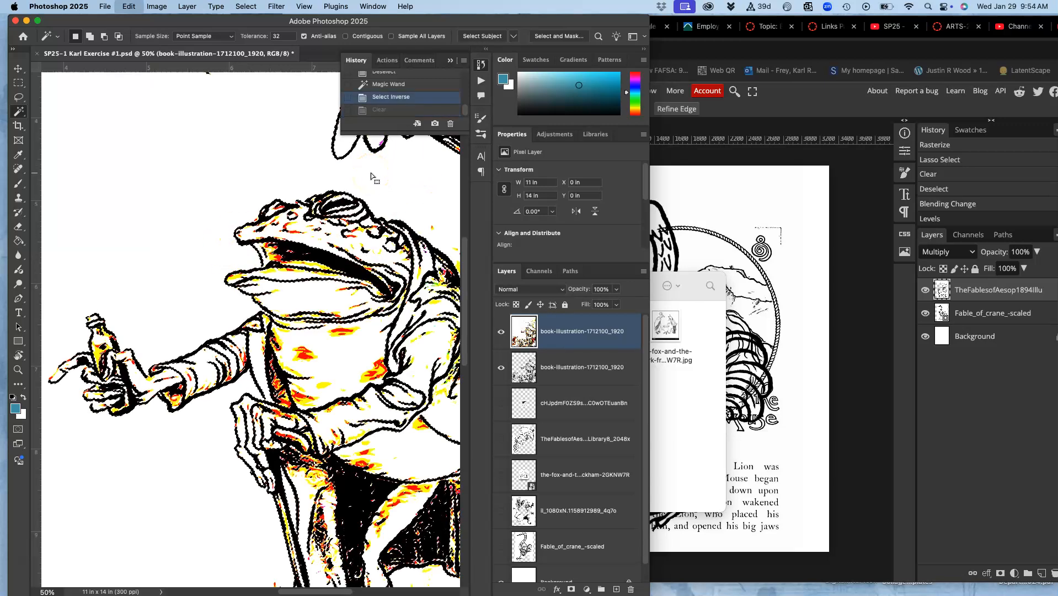
{"action": "key", "text": "super+z"}
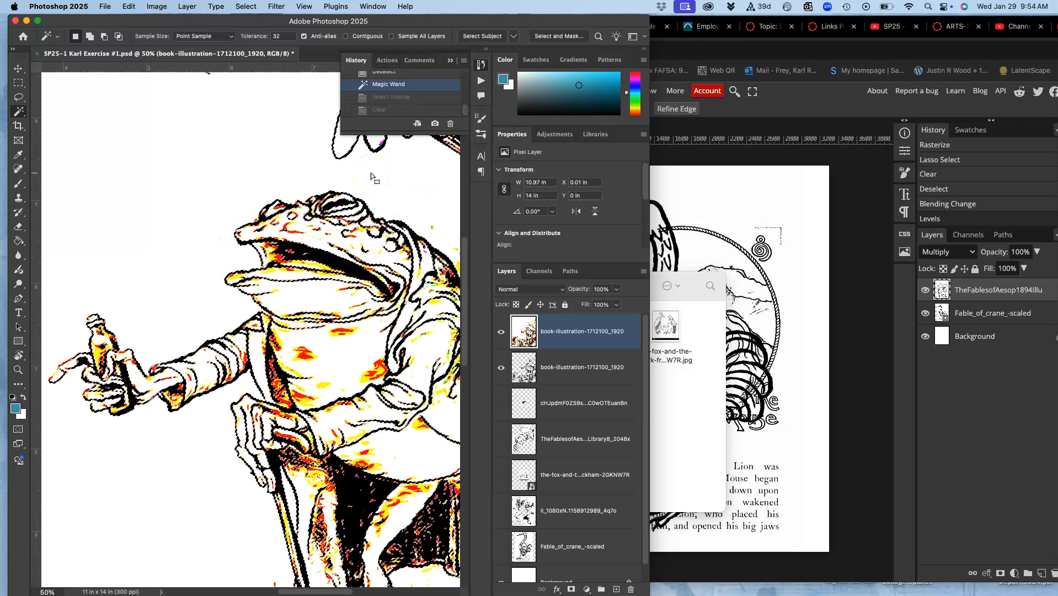
{"action": "left_click", "coordinate": [385, 77]}
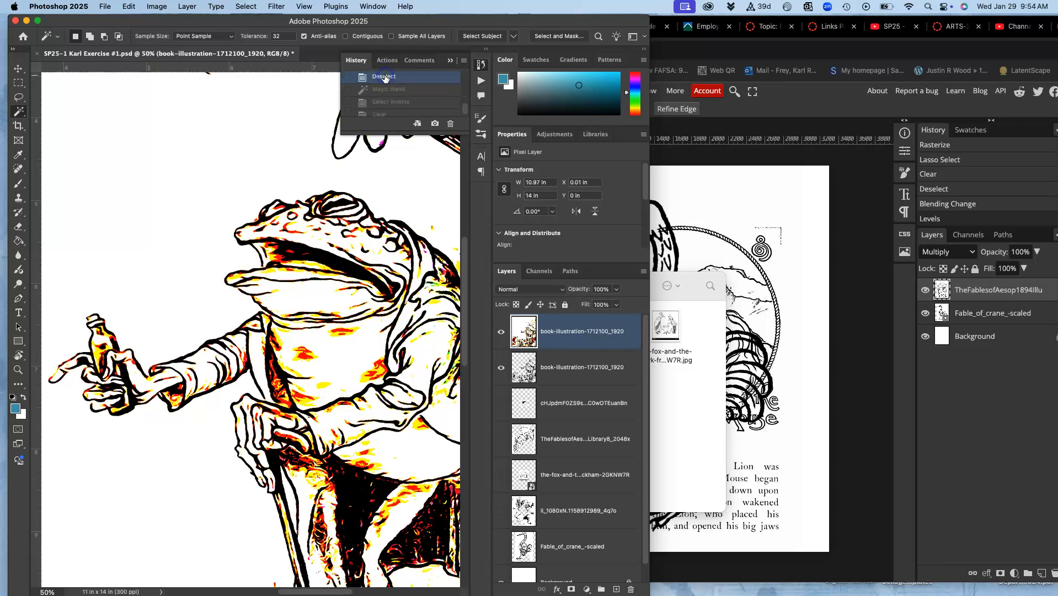
{"action": "left_click", "coordinate": [321, 255]}
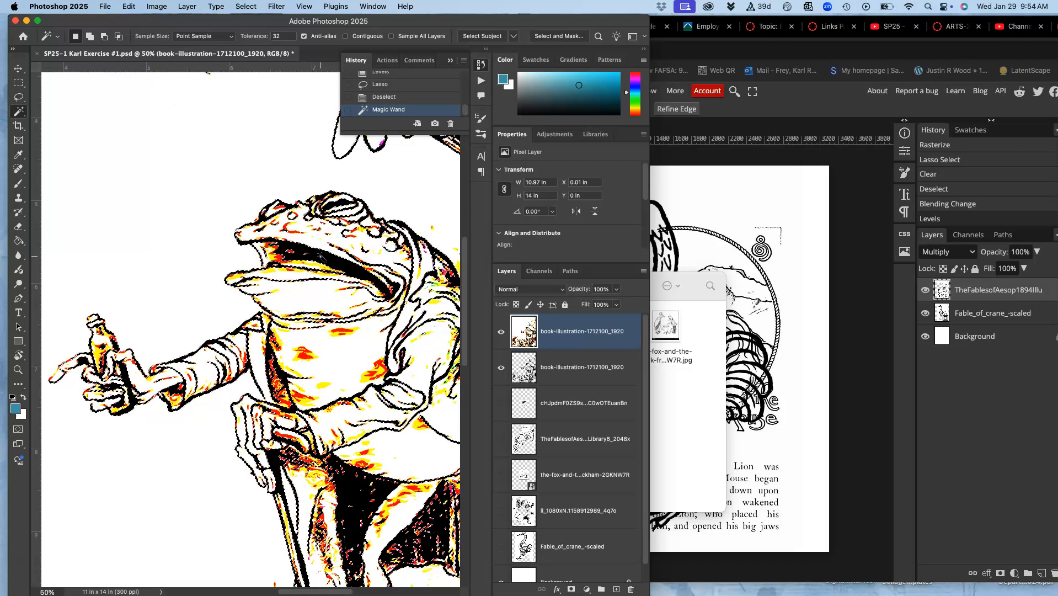